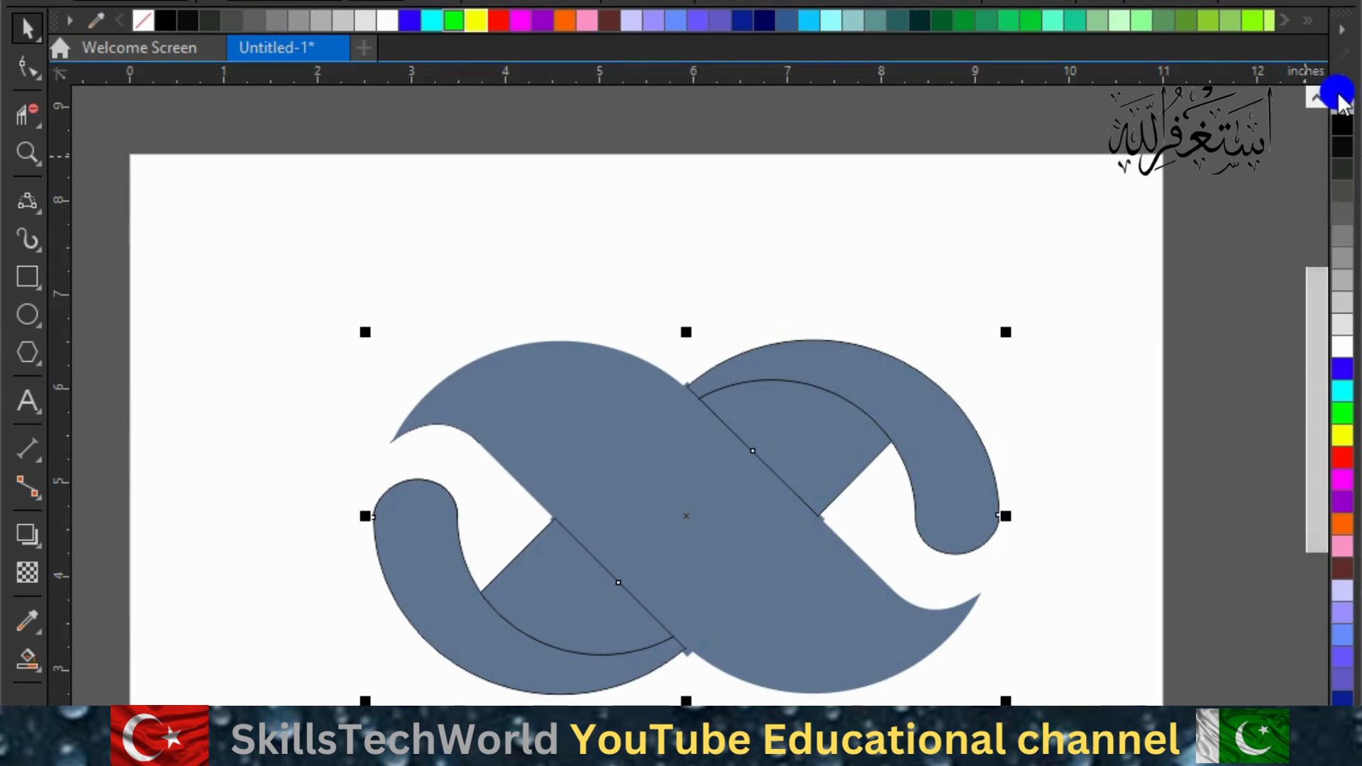
# Select all the shapes of the logo and ungroup them so each piece can be coloured separately.
pyautogui.click(1030, 273)
pyautogui.click(507, 629)
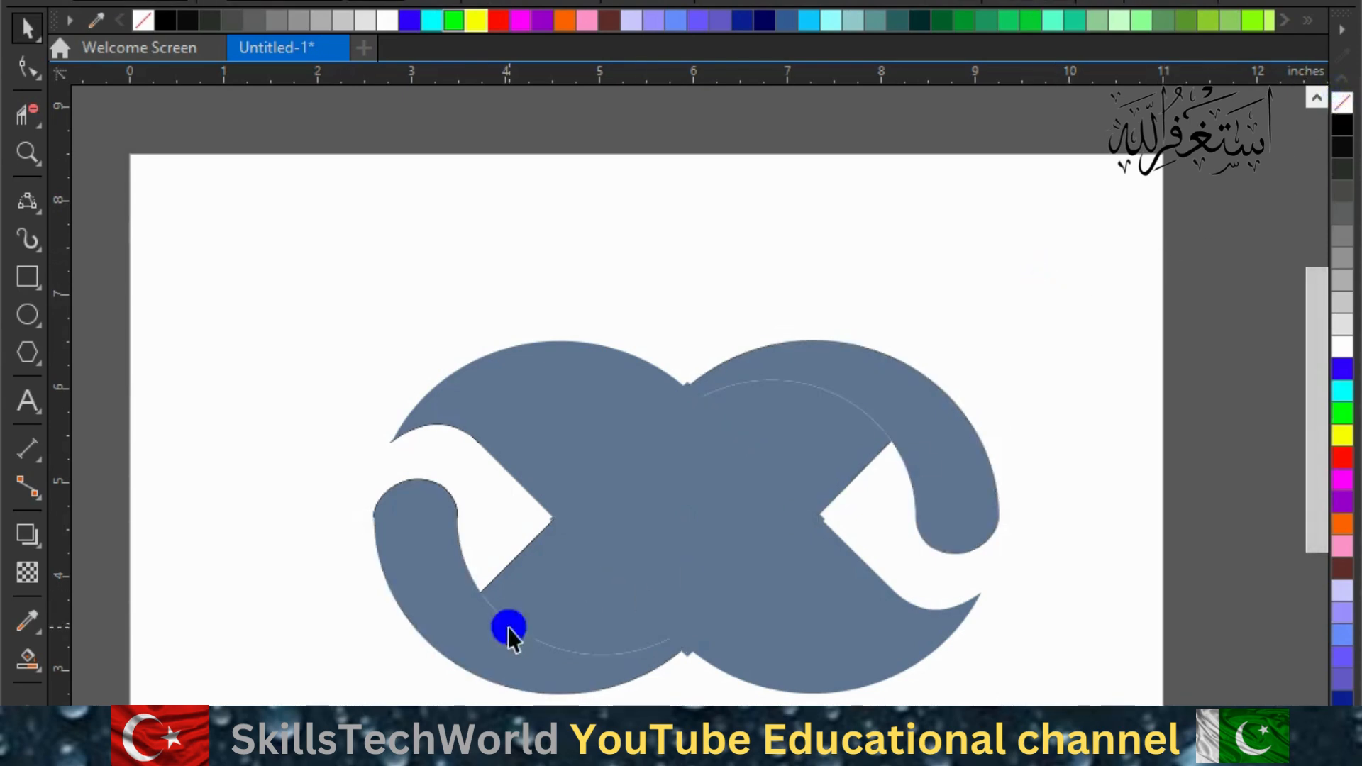
pyautogui.moveTo(313, 213); pyautogui.dragTo(985, 635)
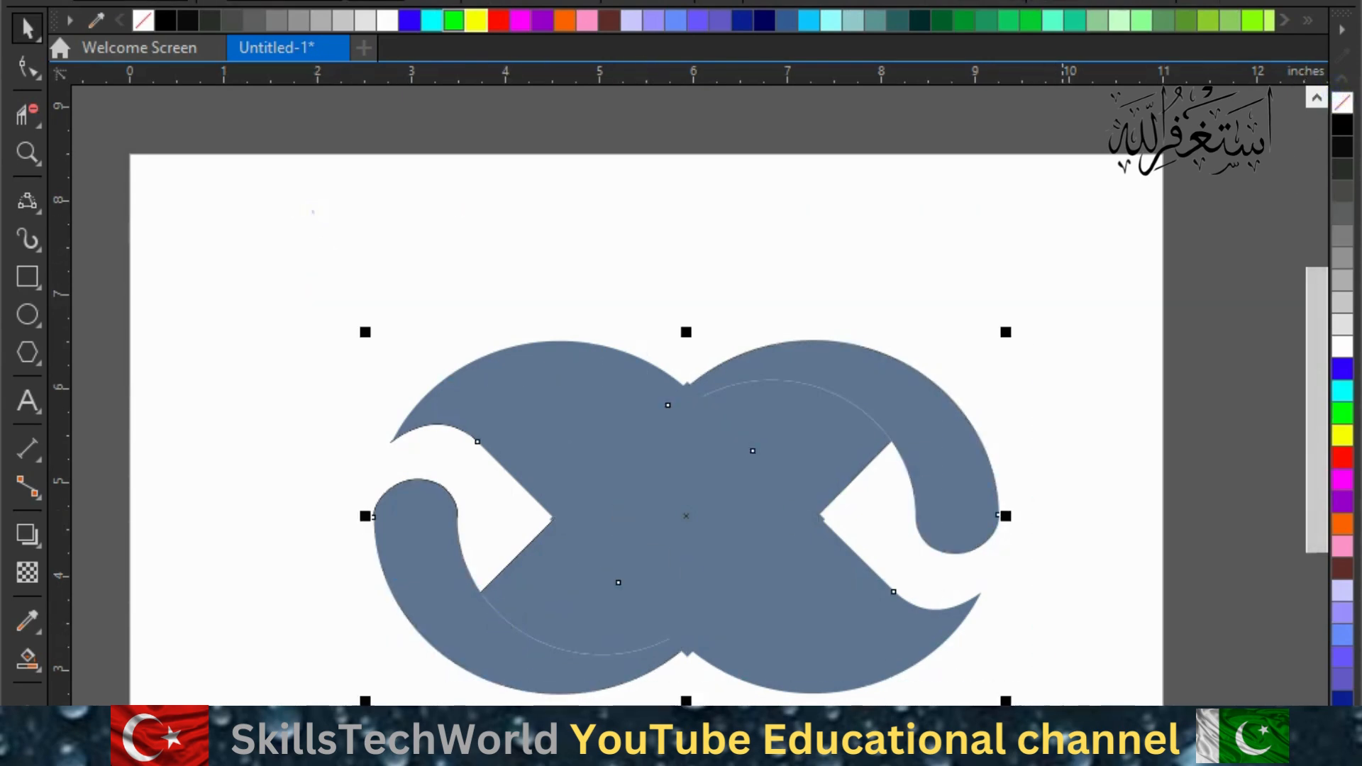
pyautogui.press('ctrl')
pyautogui.hotkey('ctrl', 'u')
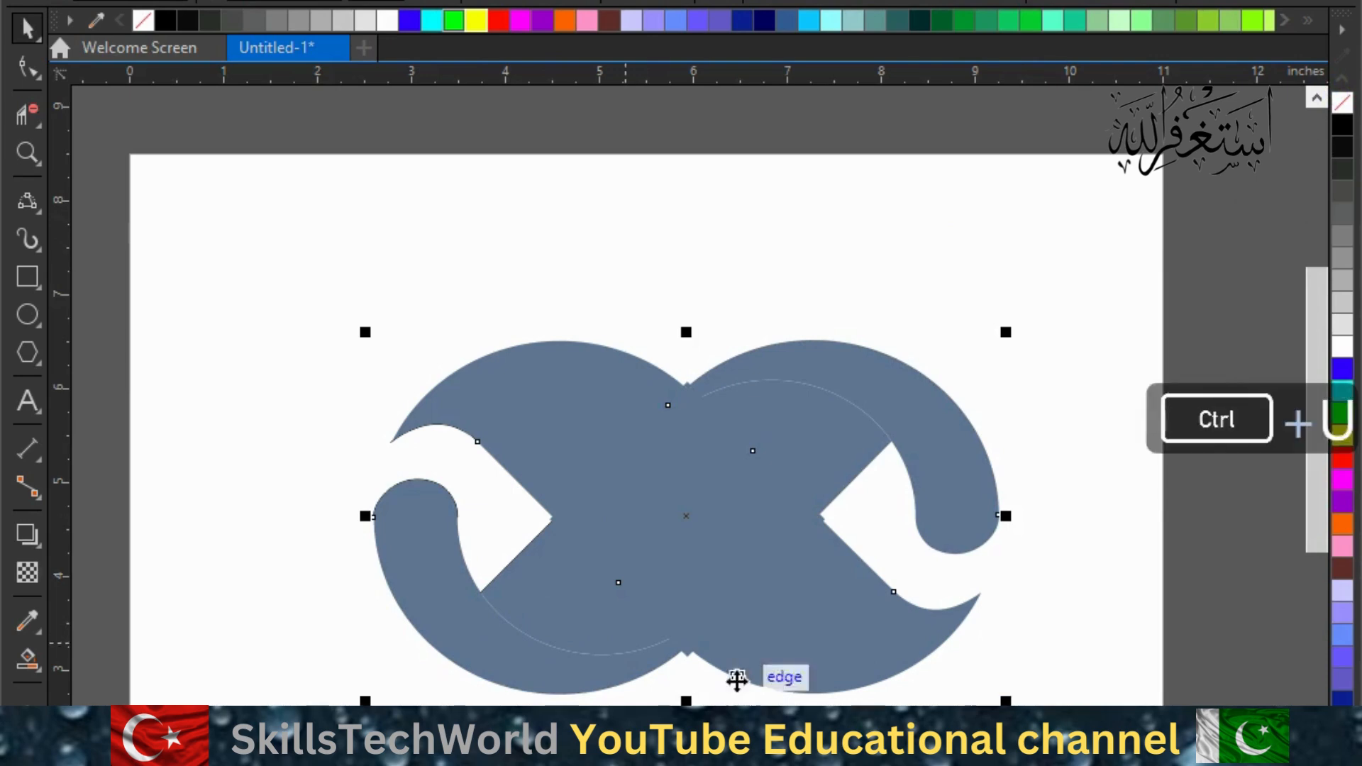
pyautogui.click(271, 565)
# Fill the two outer curved arms of the logo with red.
pyautogui.click(413, 556)
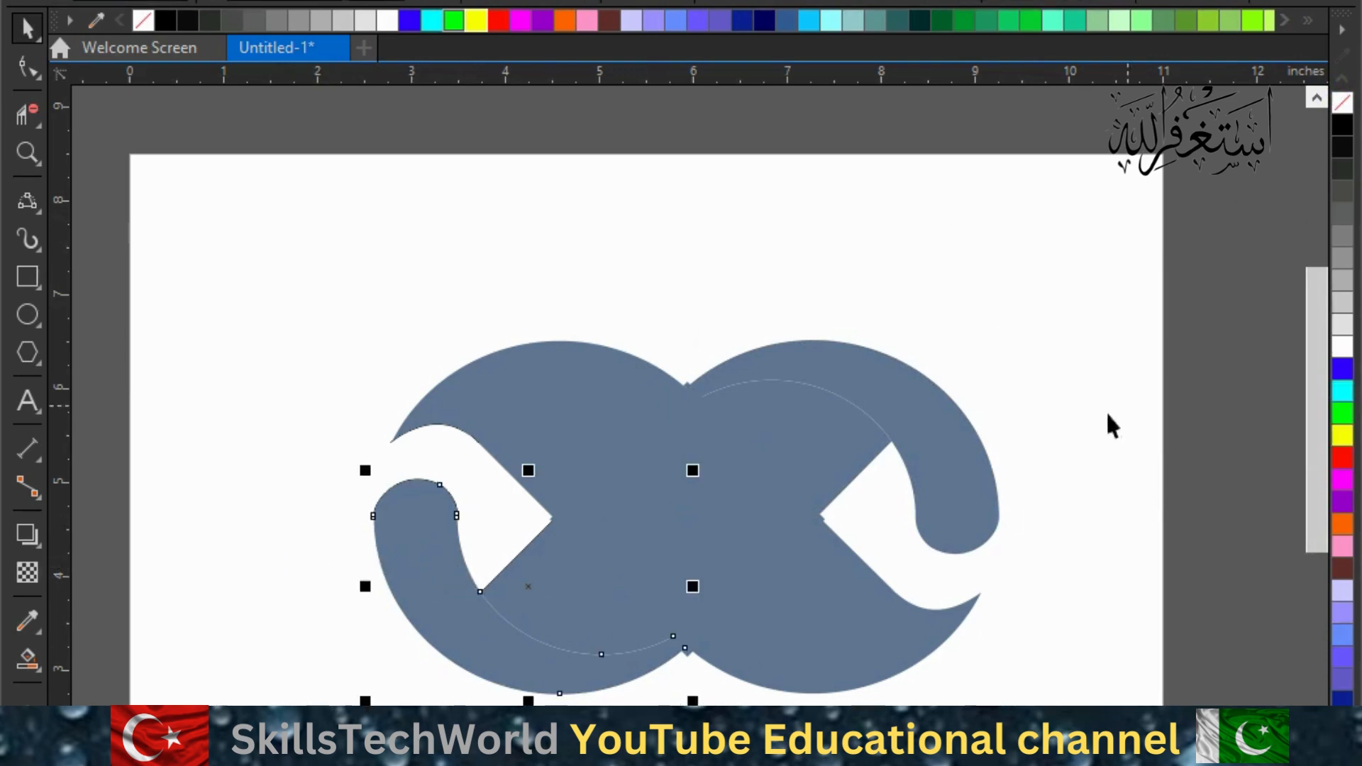
pyautogui.click(1342, 457)
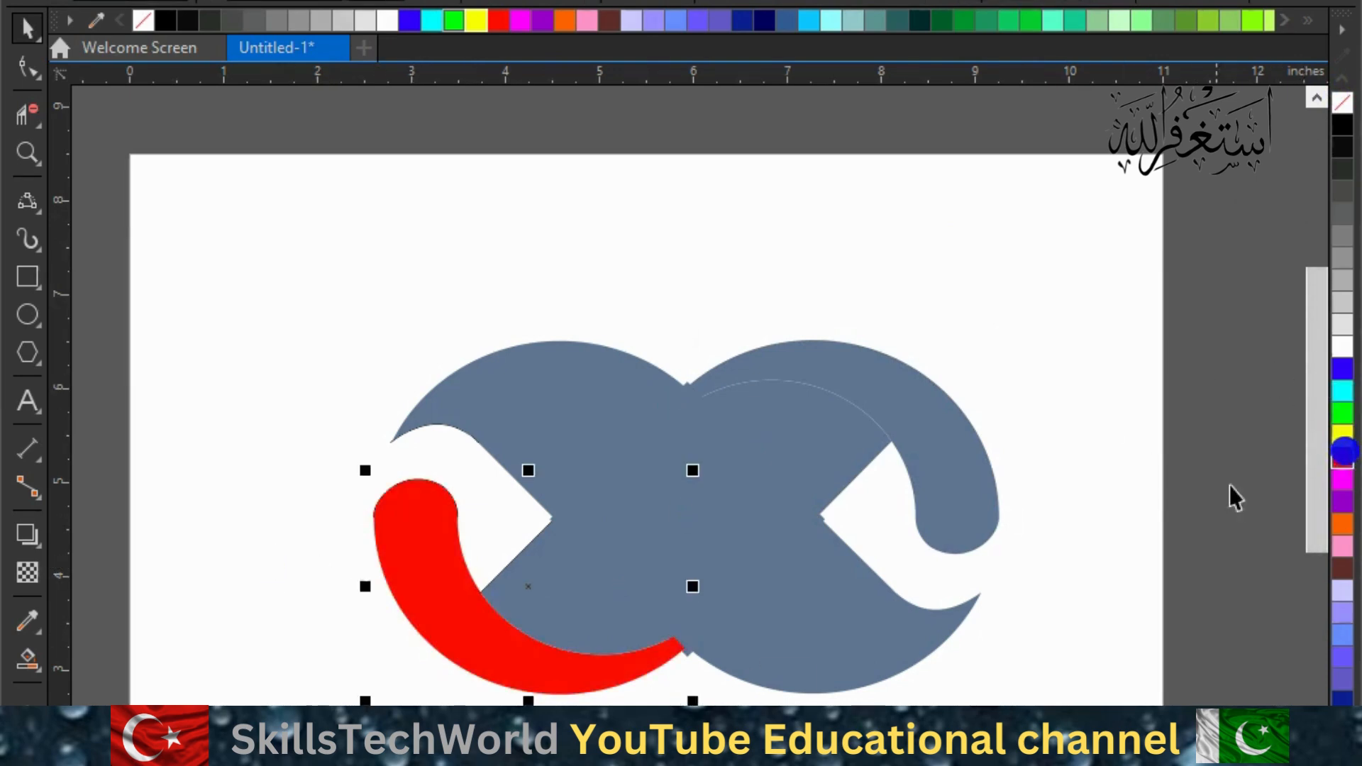
pyautogui.click(961, 496)
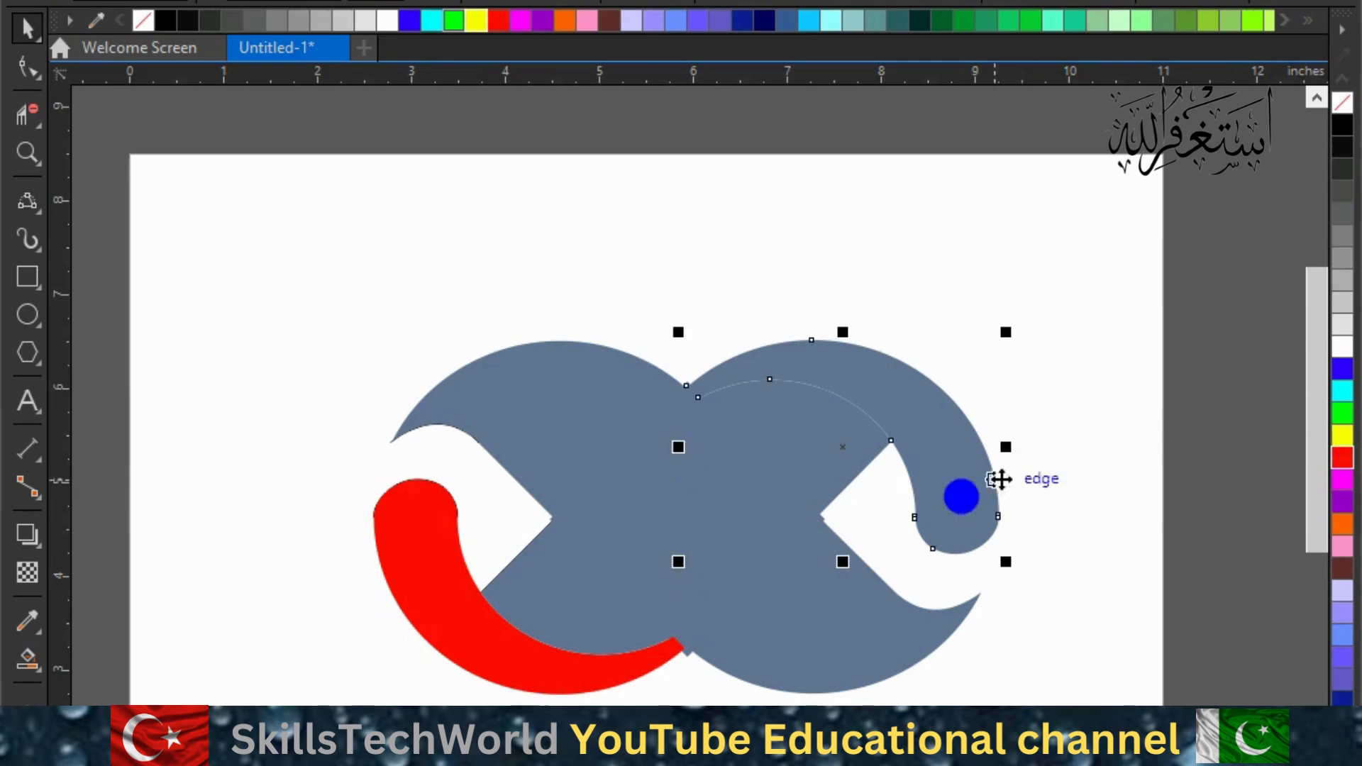
pyautogui.click(1340, 460)
# Fill the central diagonal band with teal green.
pyautogui.click(740, 568)
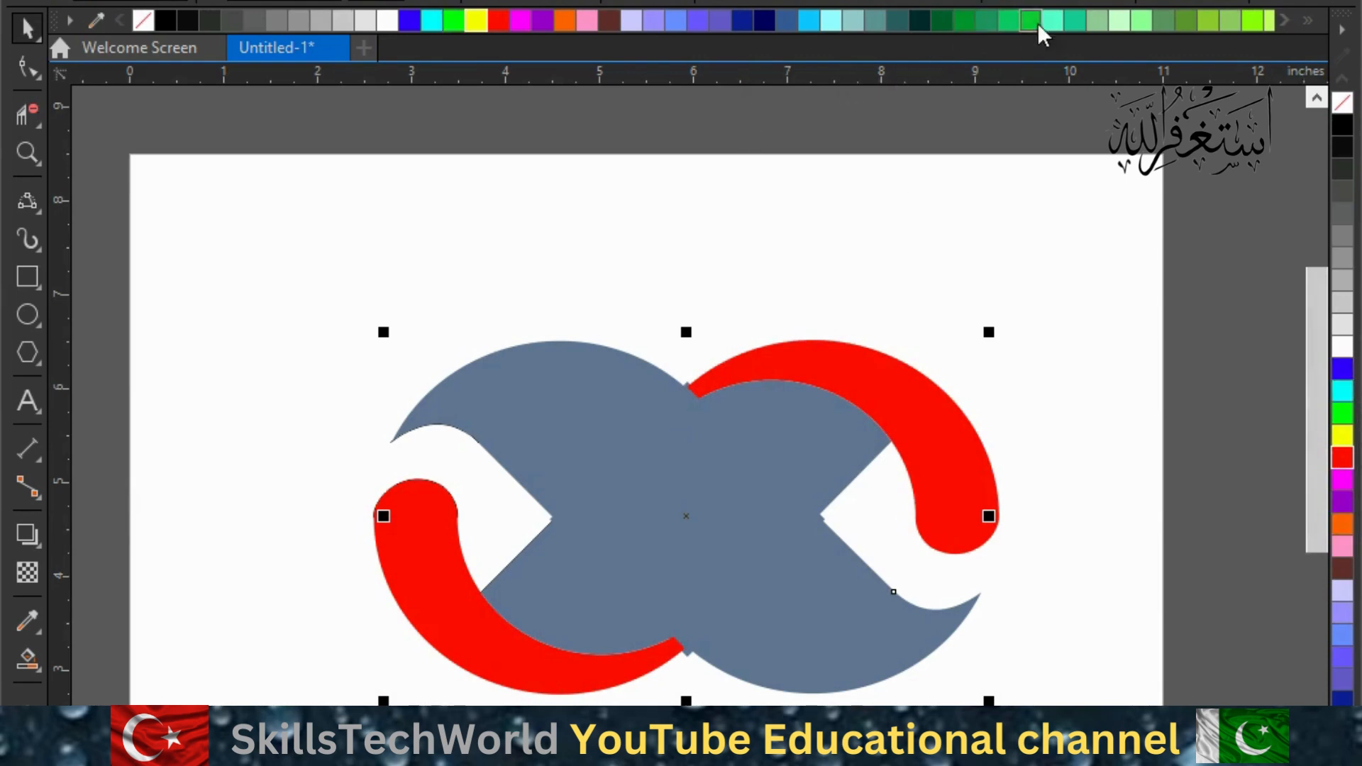
pyautogui.click(1068, 24)
pyautogui.click(593, 249)
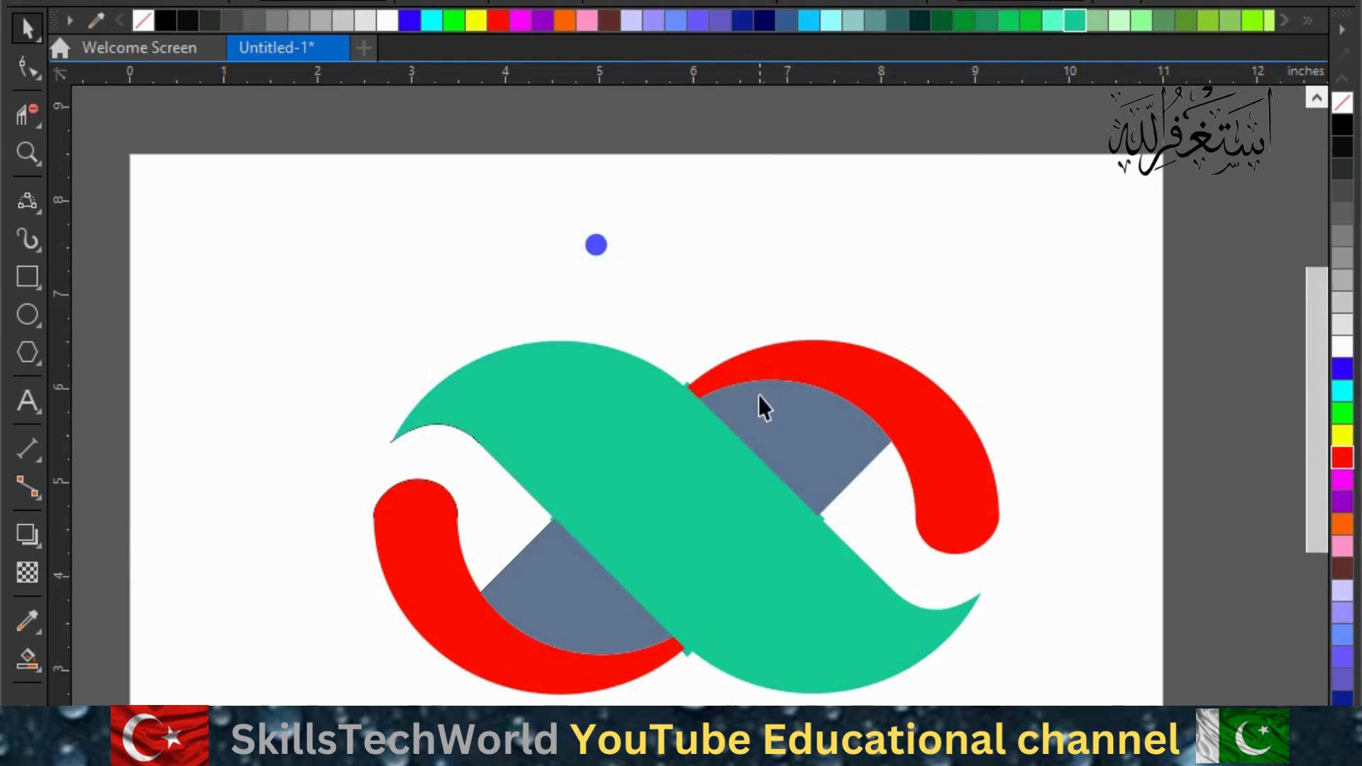
# Fill the two inner segments beside the diagonal band with dark brown.
pyautogui.click(780, 426)
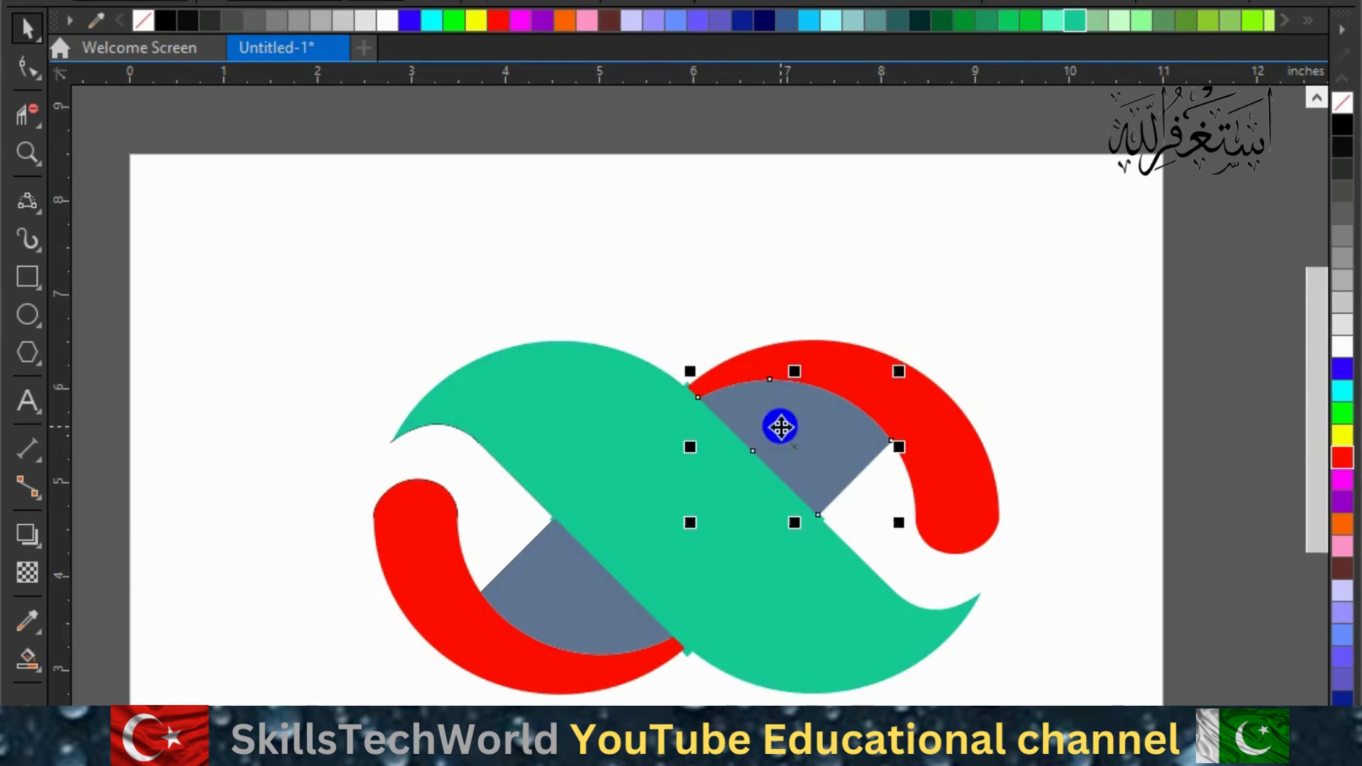
pyautogui.click(608, 23)
pyautogui.click(571, 603)
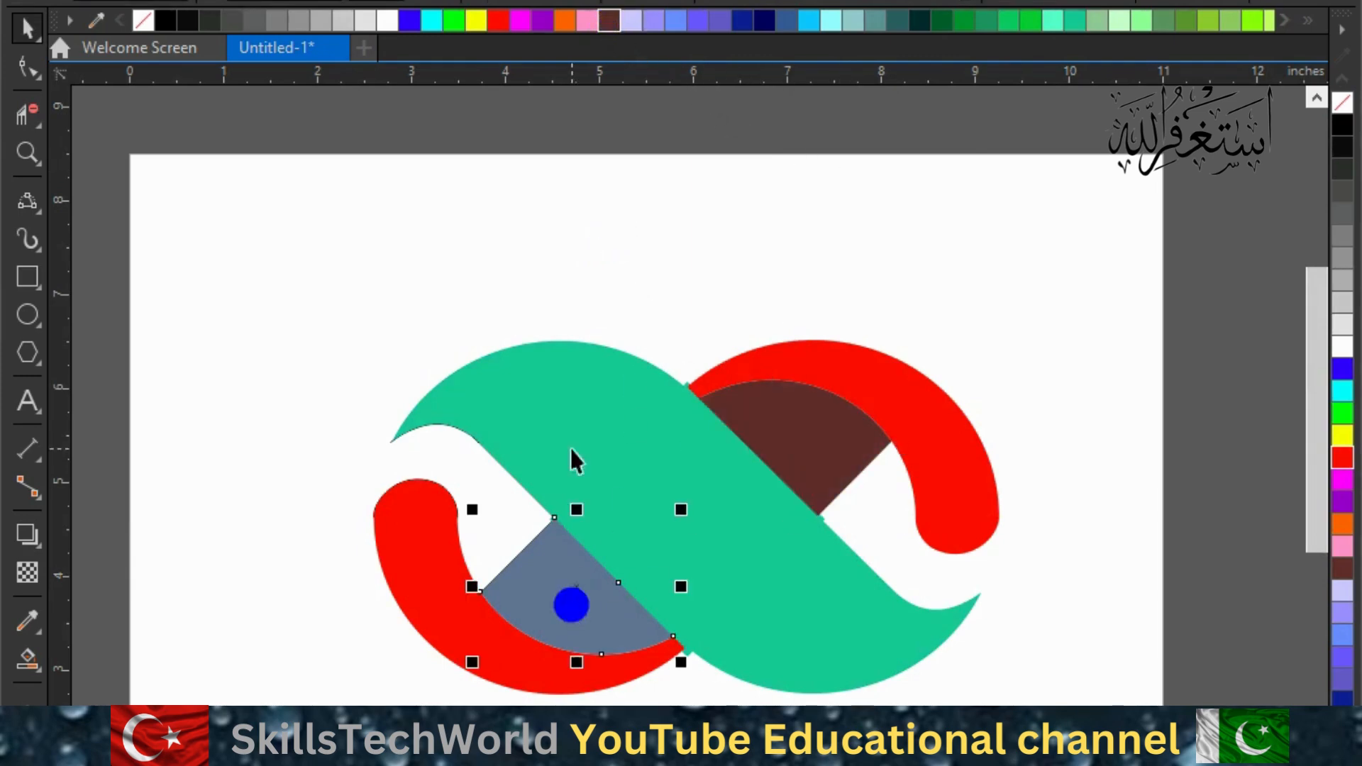
pyautogui.click(604, 23)
# Recolour both inner segments beside the diagonal band with dark red.
pyautogui.scroll(-5, 734, 23)
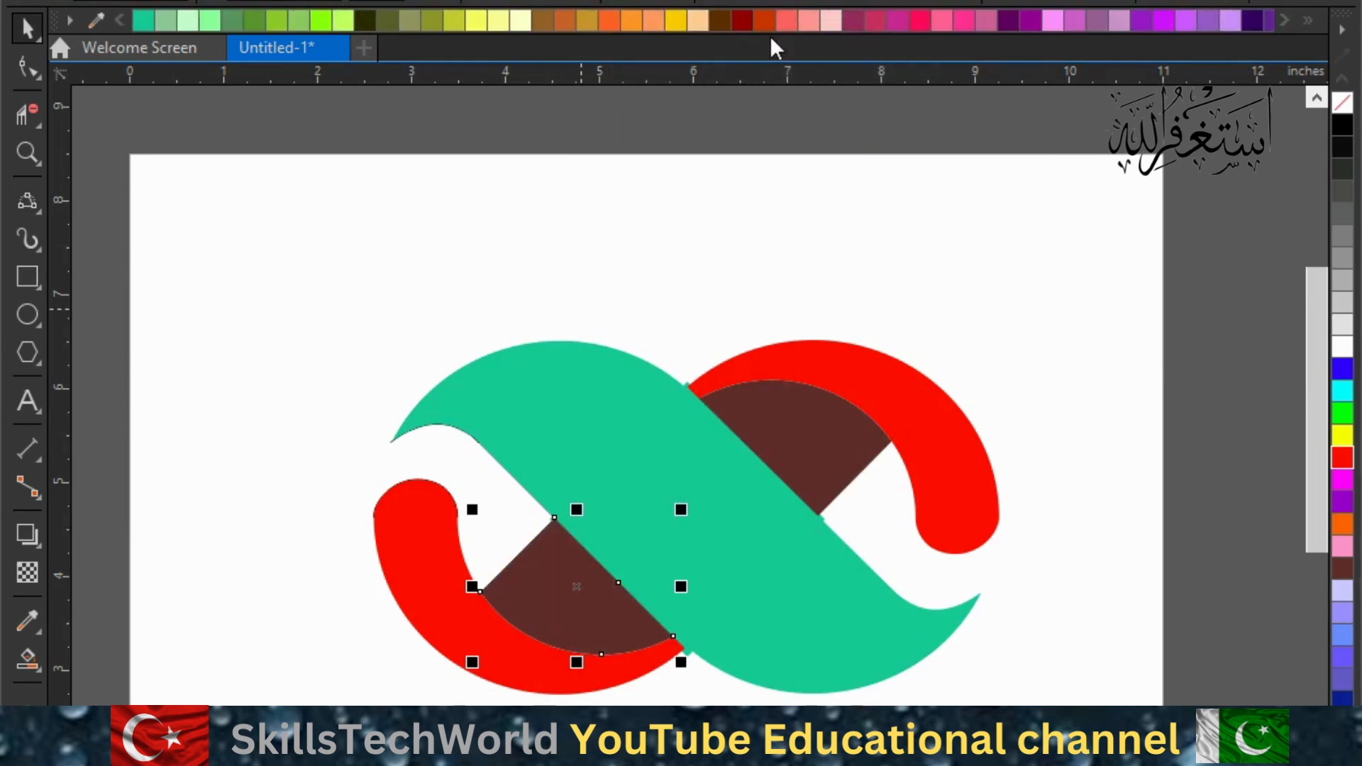
pyautogui.click(741, 21)
pyautogui.click(779, 407)
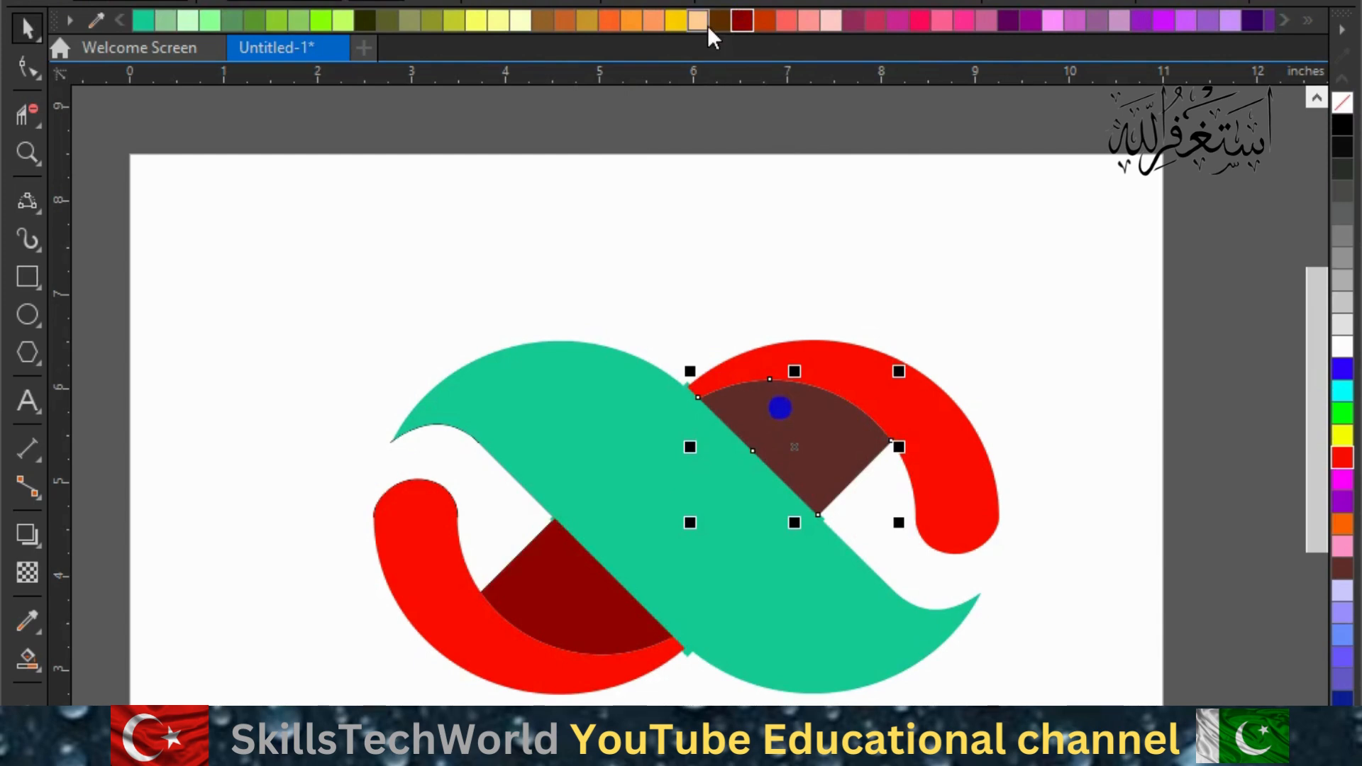
pyautogui.click(738, 21)
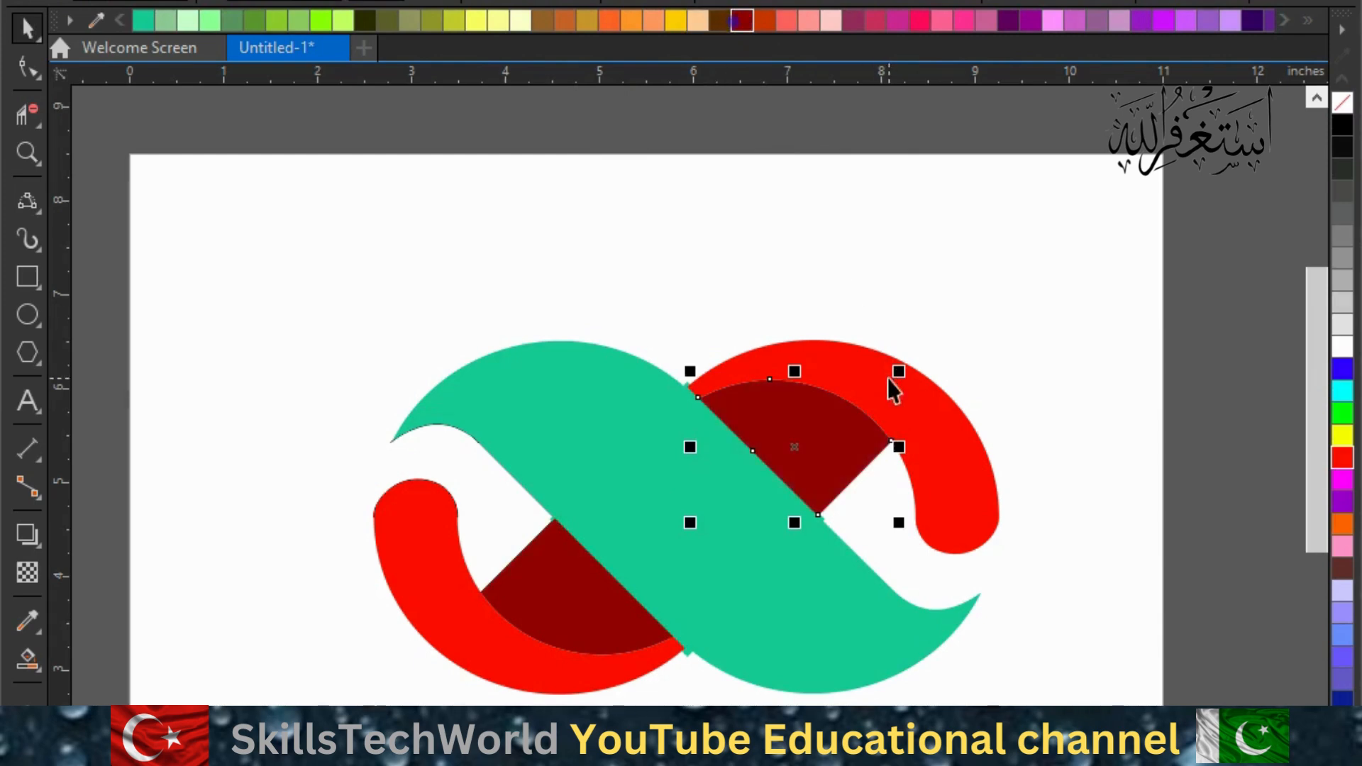
# Recolour the two outer curved arms with rust orange.
pyautogui.click(930, 446)
pyautogui.click(767, 20)
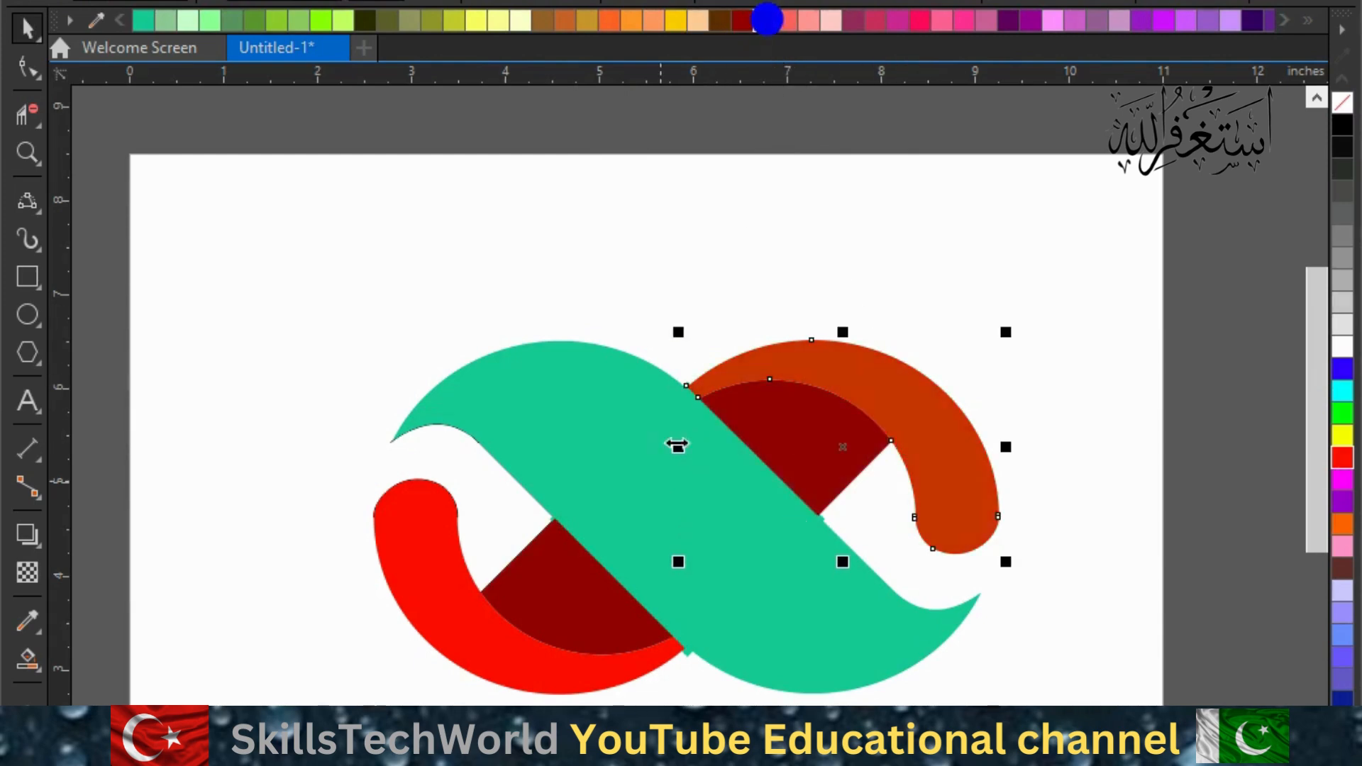
pyautogui.click(516, 654)
pyautogui.click(756, 22)
pyautogui.click(681, 270)
# Recolour the central diagonal band with purple.
pyautogui.click(656, 397)
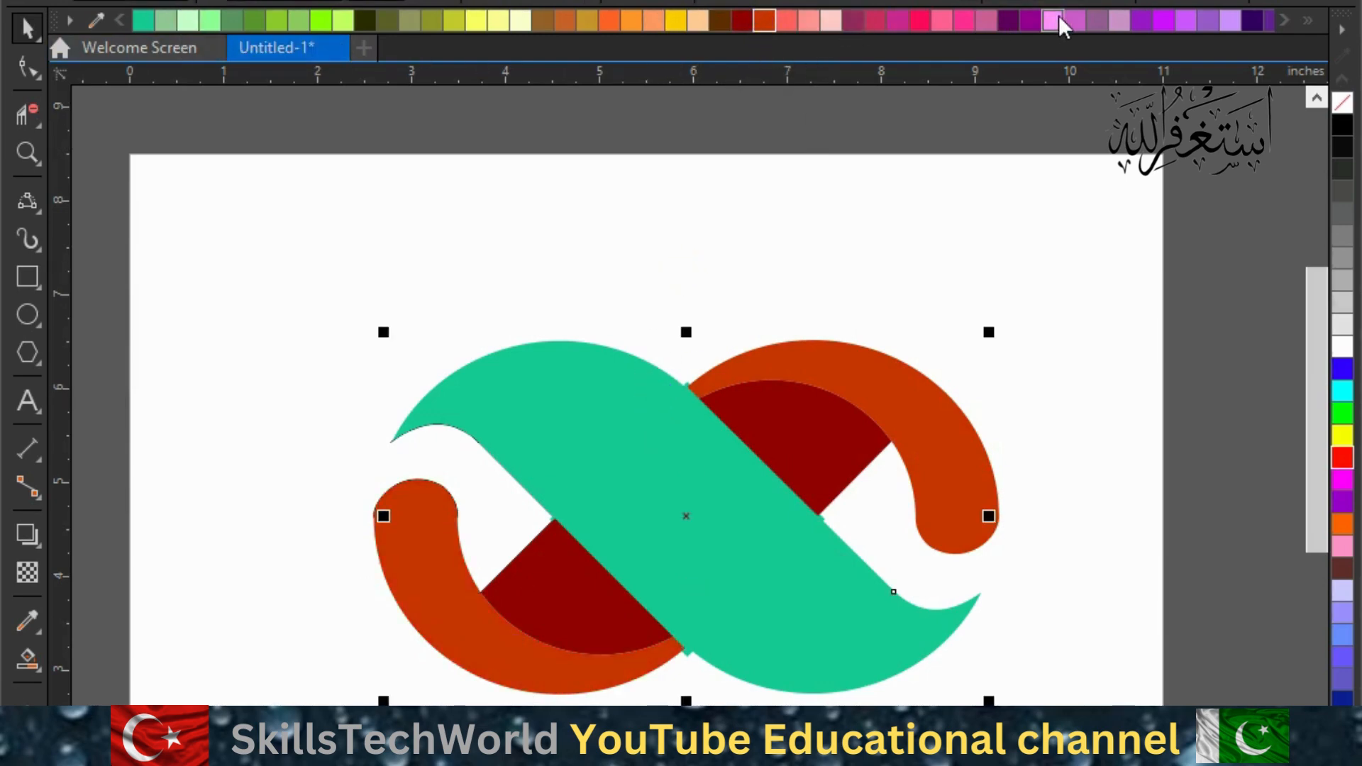
pyautogui.click(1032, 18)
pyautogui.click(1015, 236)
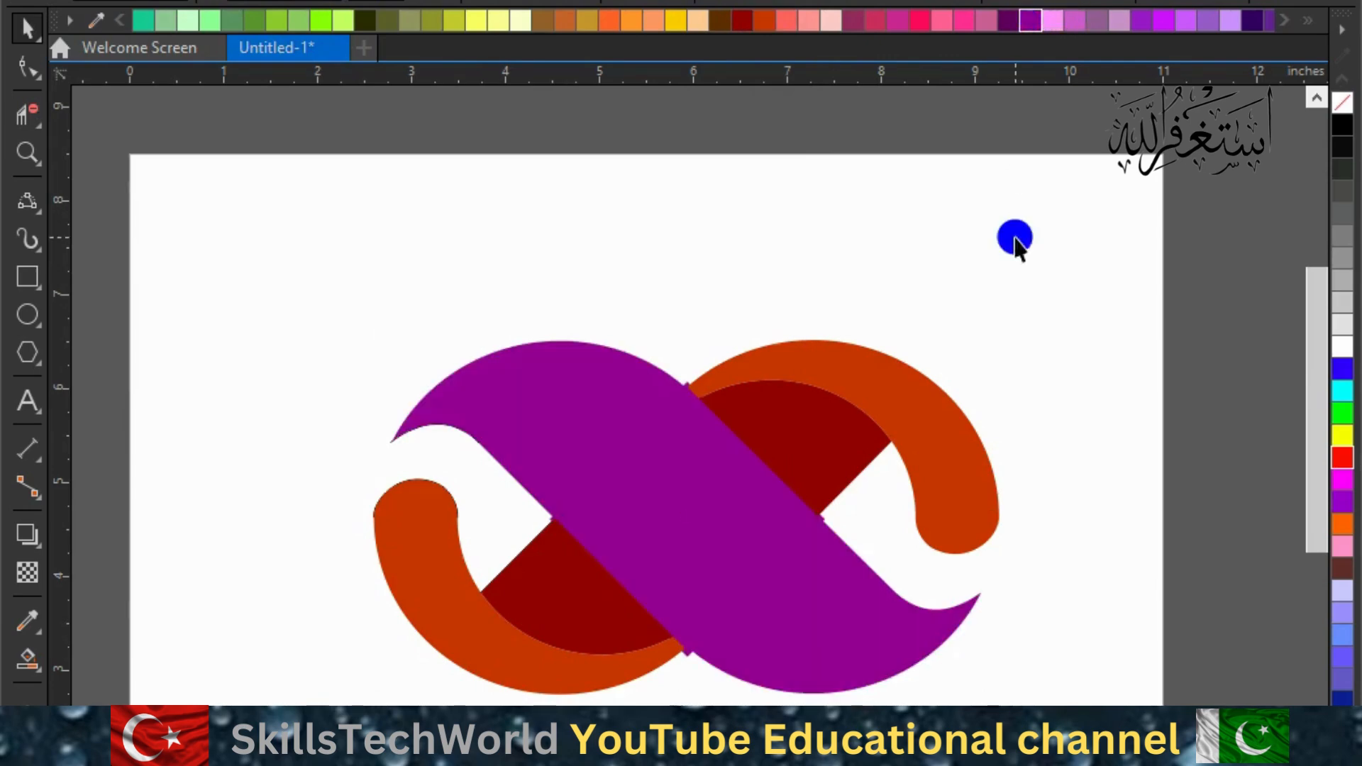
# Apply an Interactive Fill gradient to the lower-left arm, running from its lower curve up towards the rounded end.
pyautogui.click(432, 540)
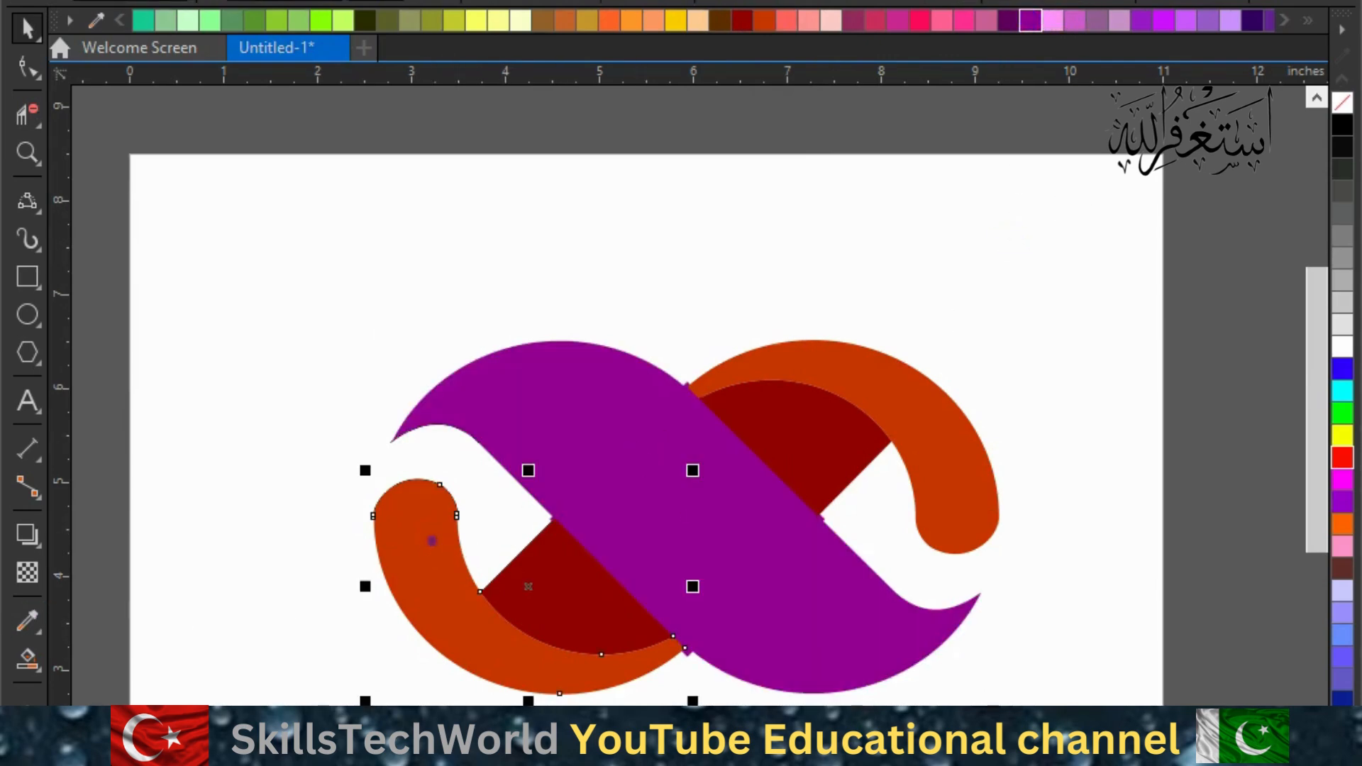
pyautogui.click(39, 674)
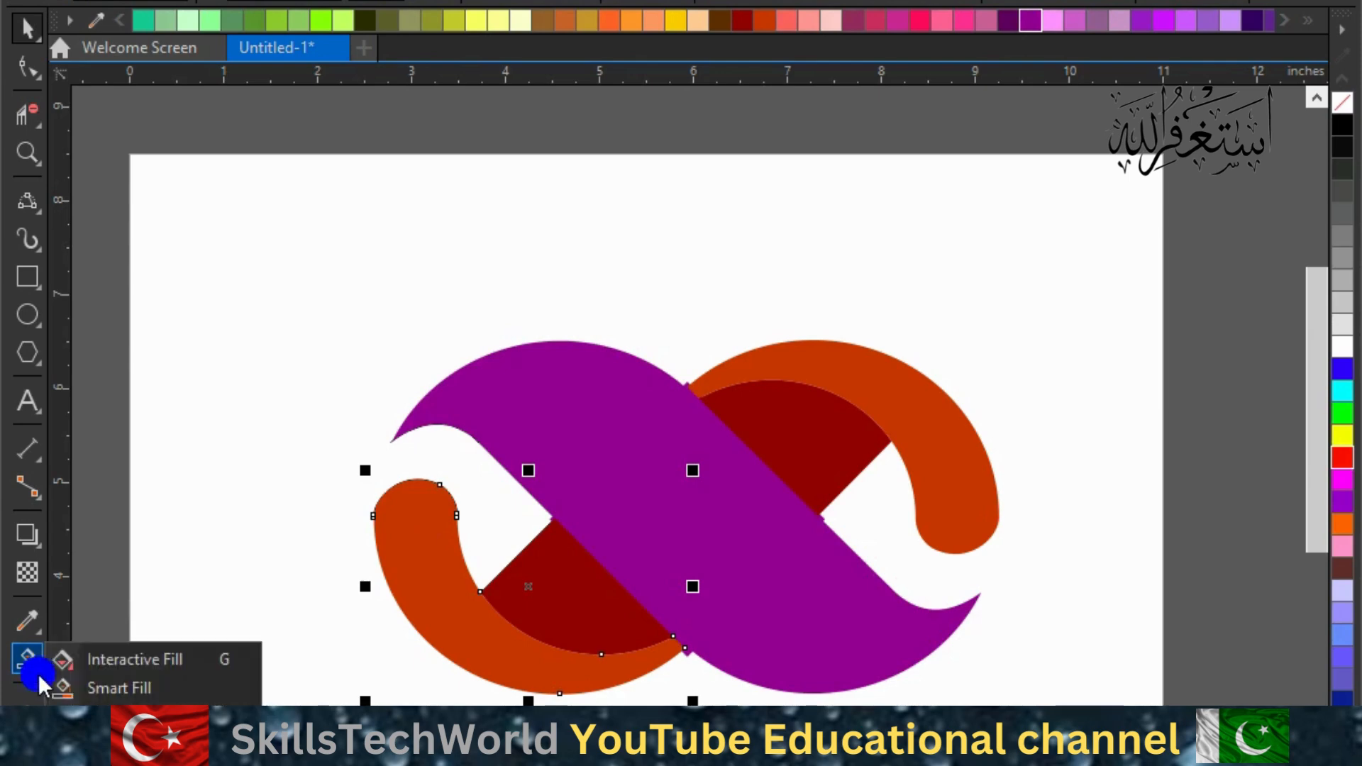
pyautogui.click(87, 668)
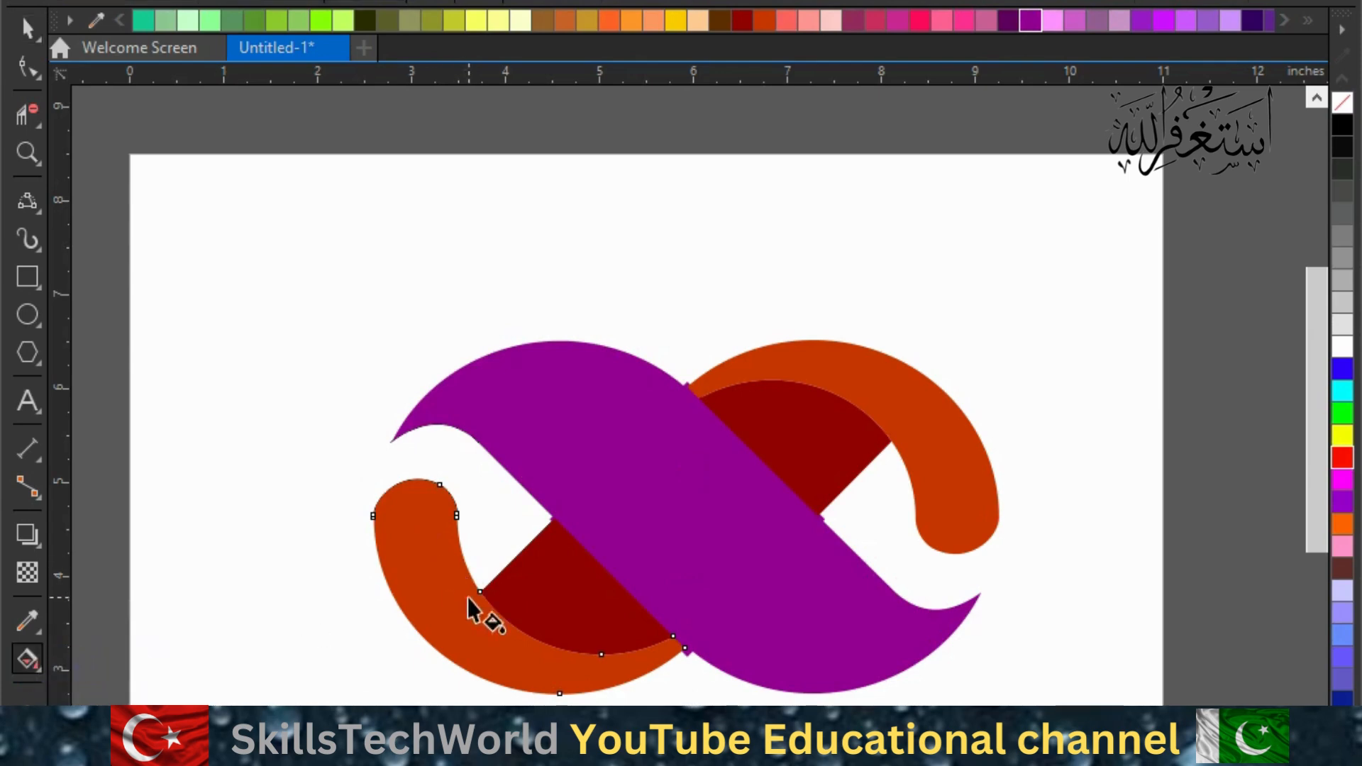
pyautogui.moveTo(537, 662); pyautogui.dragTo(430, 578)
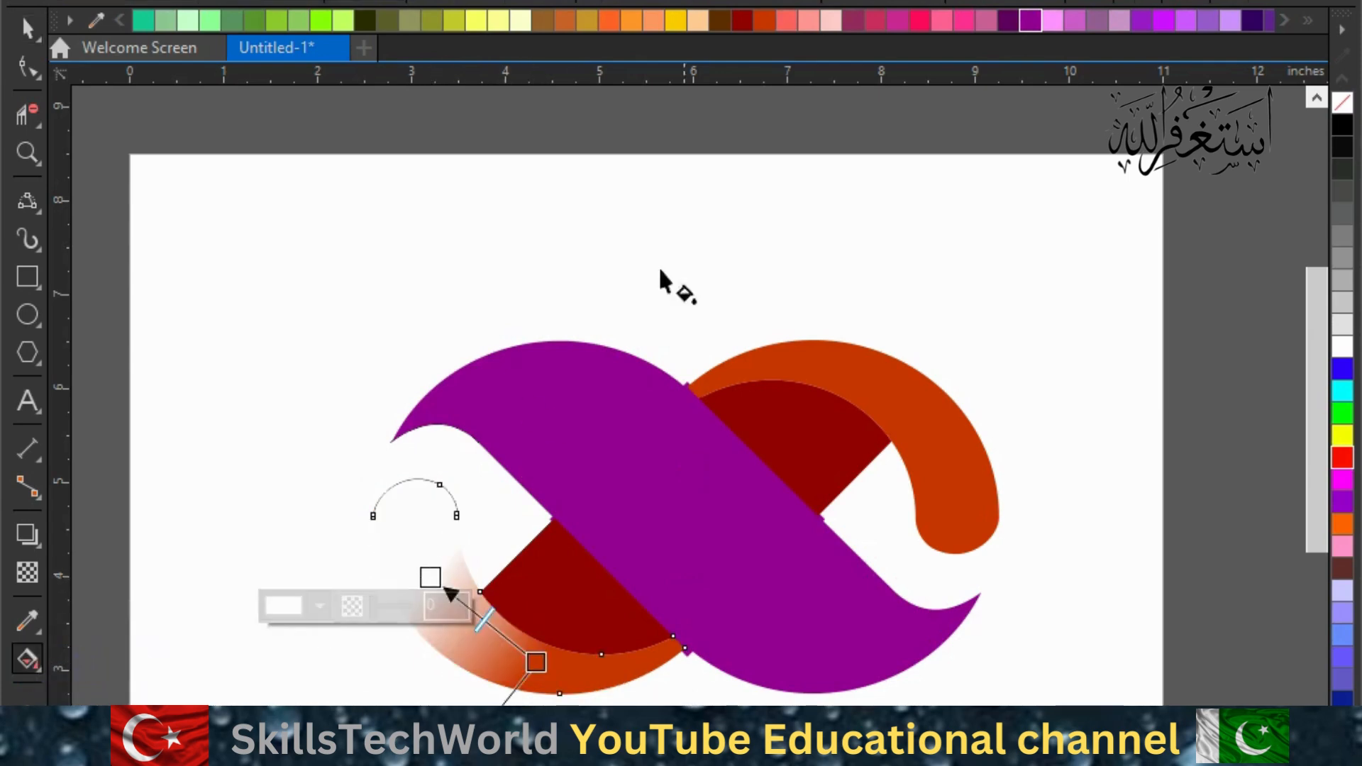
# Try dark purple, yellow and orange as the end colour of the lower-left arm's gradient.
pyautogui.click(1007, 21)
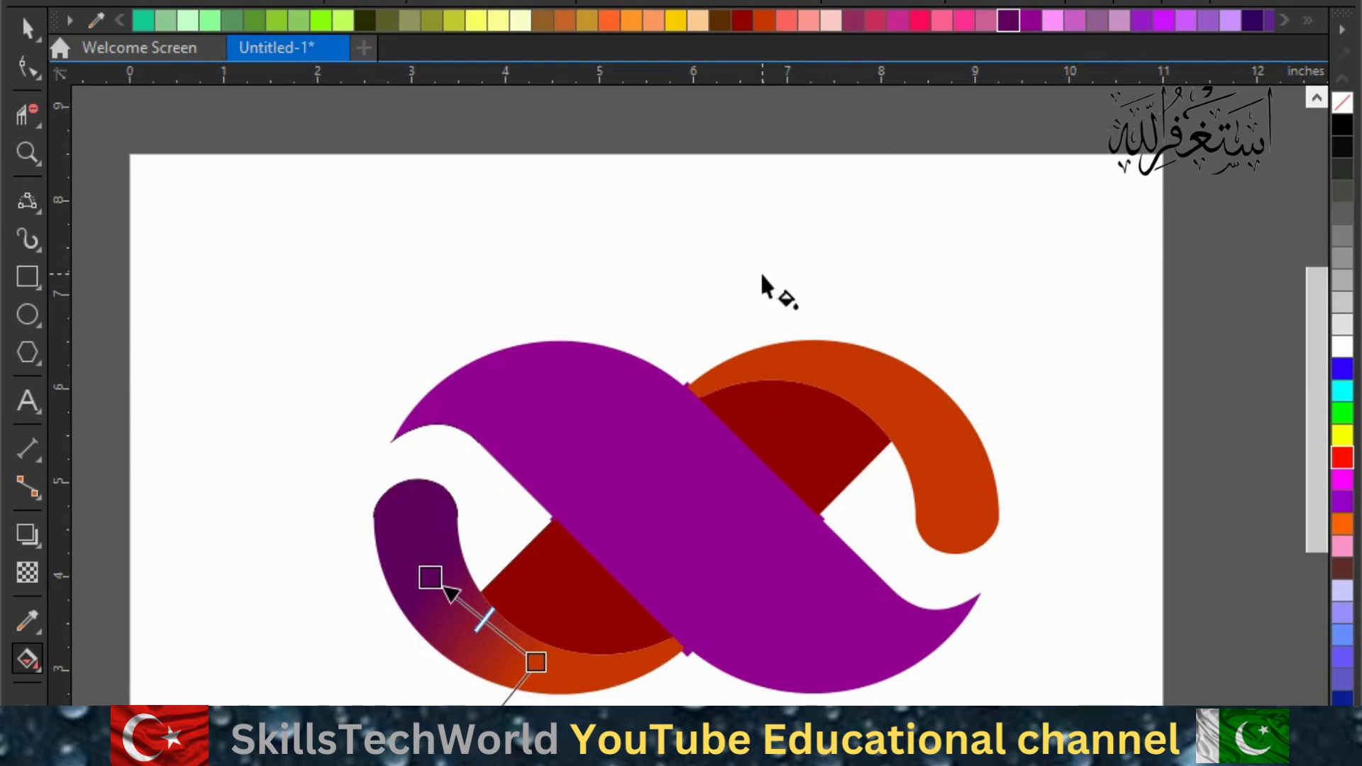
pyautogui.click(473, 24)
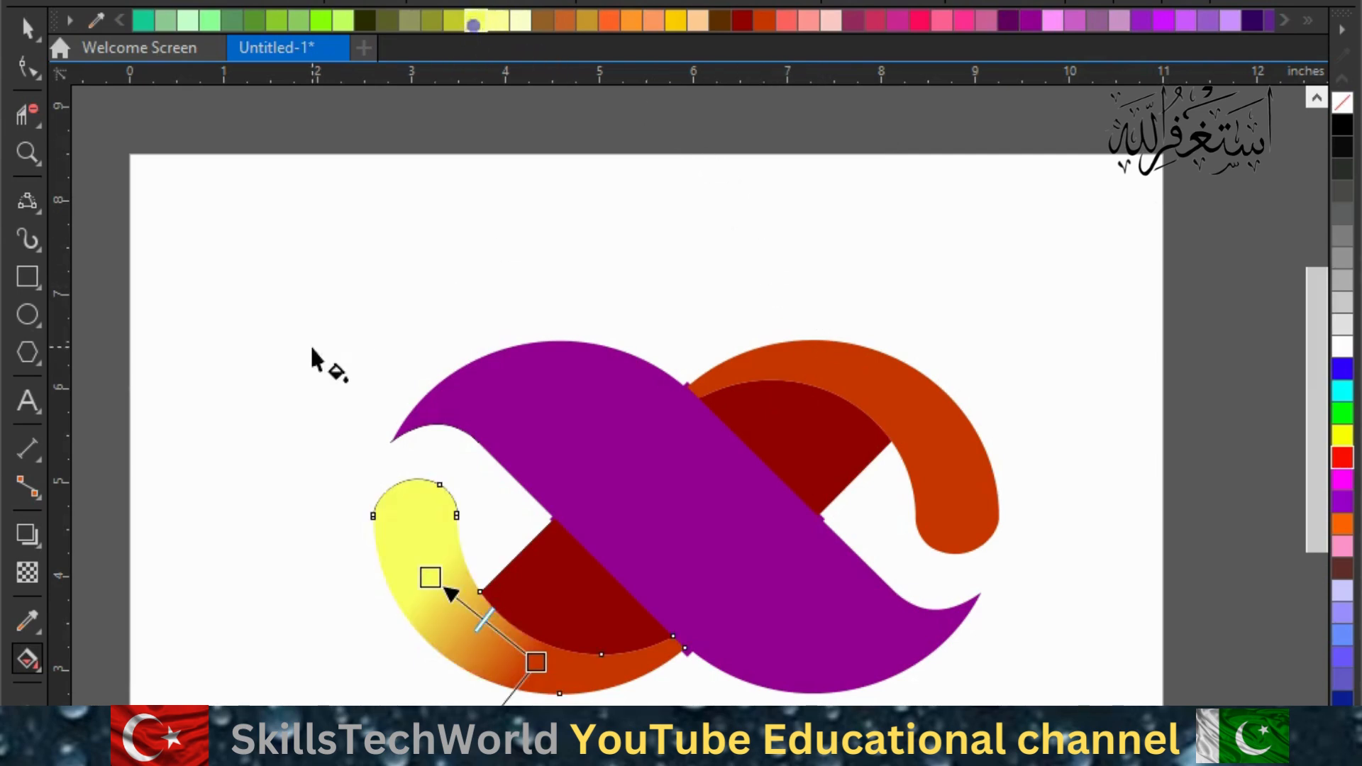
pyautogui.click(608, 19)
# Set the end colour of the lower-left arm's gradient to lime green and deselect the arm.
pyautogui.click(320, 22)
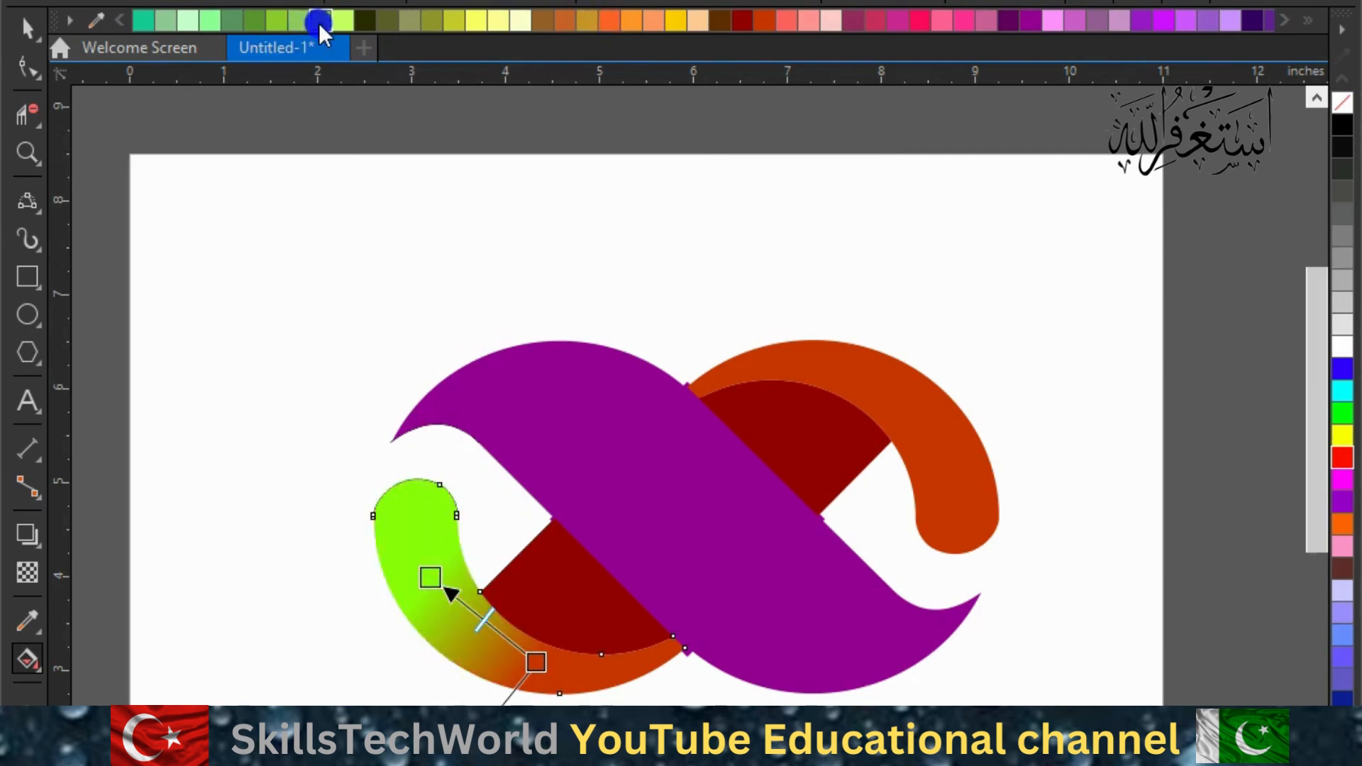
pyautogui.click(197, 161)
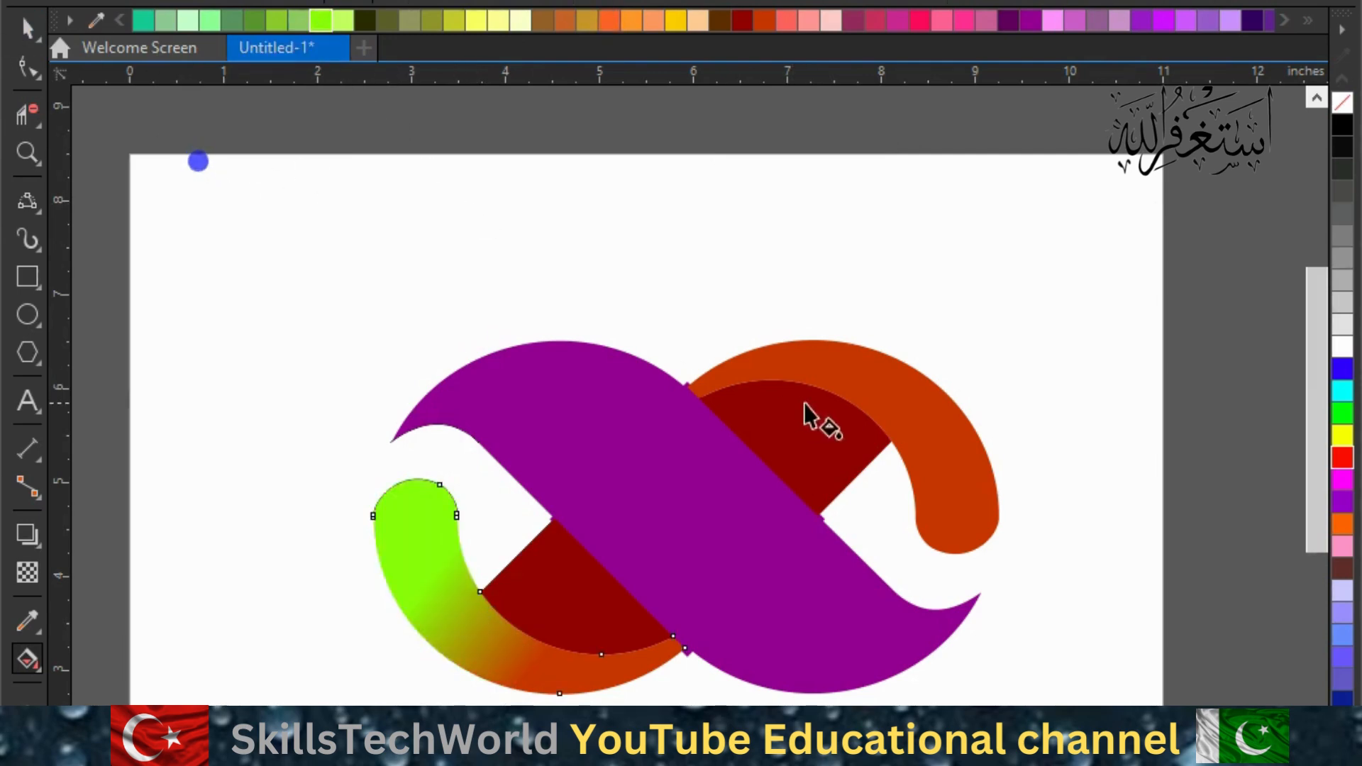
# Apply an Interactive Fill gradient to the upper-right arm, from rust orange to lime green at its rounded end.
pyautogui.click(886, 359)
pyautogui.click(27, 658)
pyautogui.moveTo(817, 375); pyautogui.dragTo(951, 491)
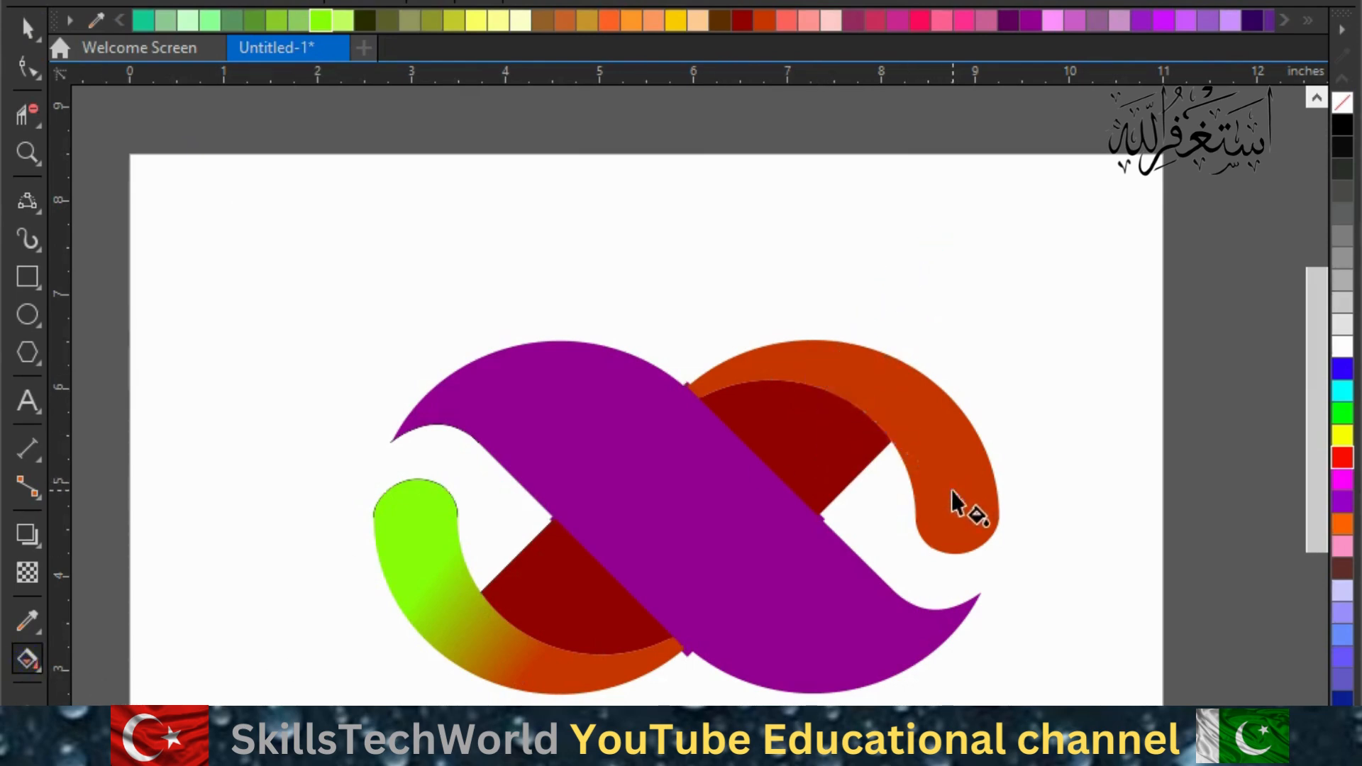
pyautogui.click(320, 19)
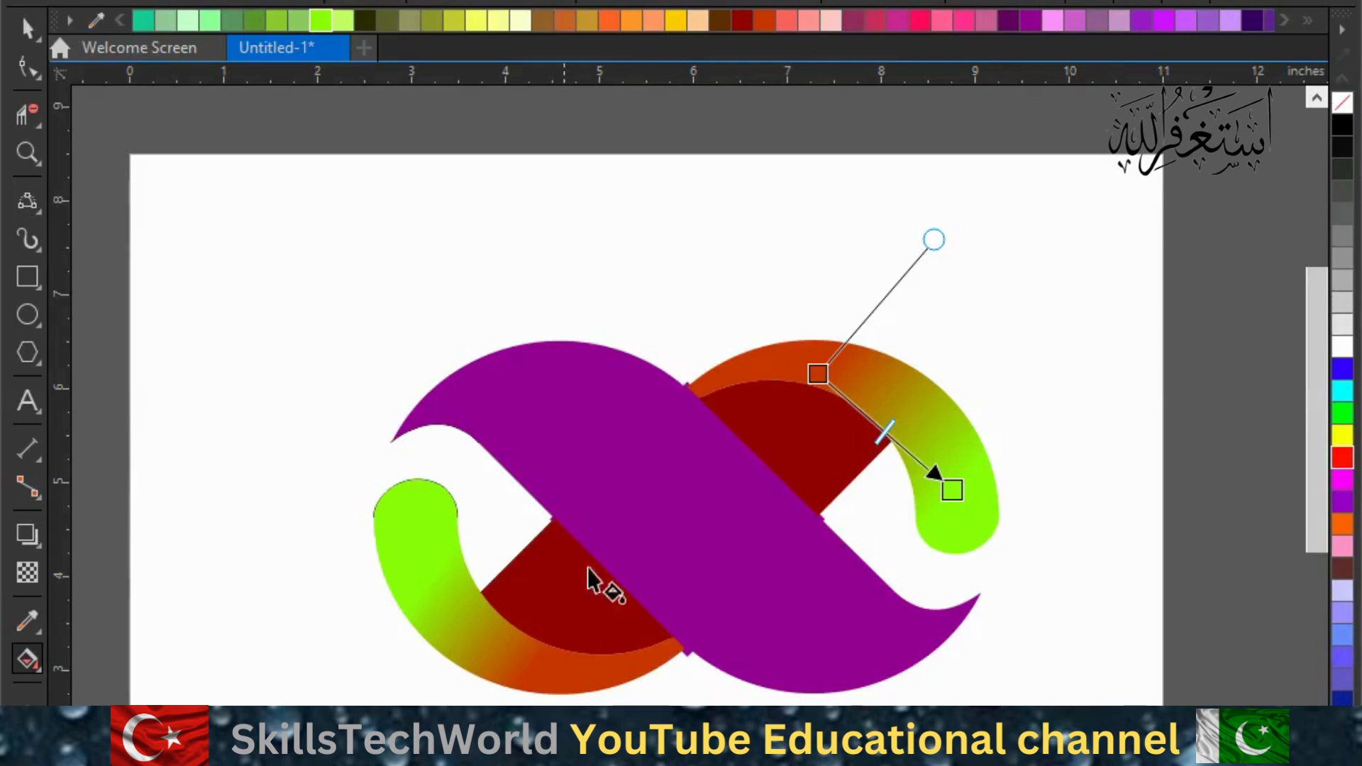
pyautogui.click(29, 23)
pyautogui.click(274, 206)
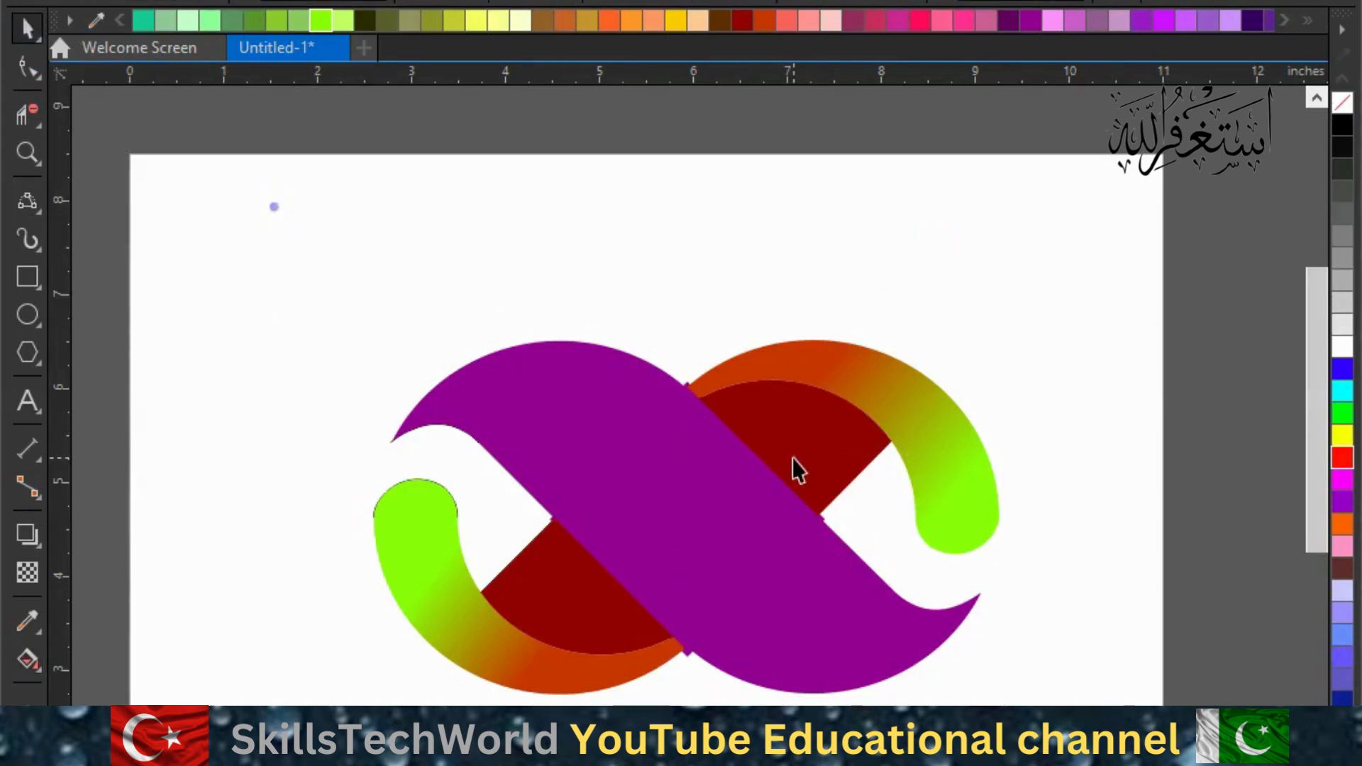
# Apply a diagonal Interactive Fill gradient to the central band, from purple at the upper-left to light lime green at the lower-right.
pyautogui.click(762, 492)
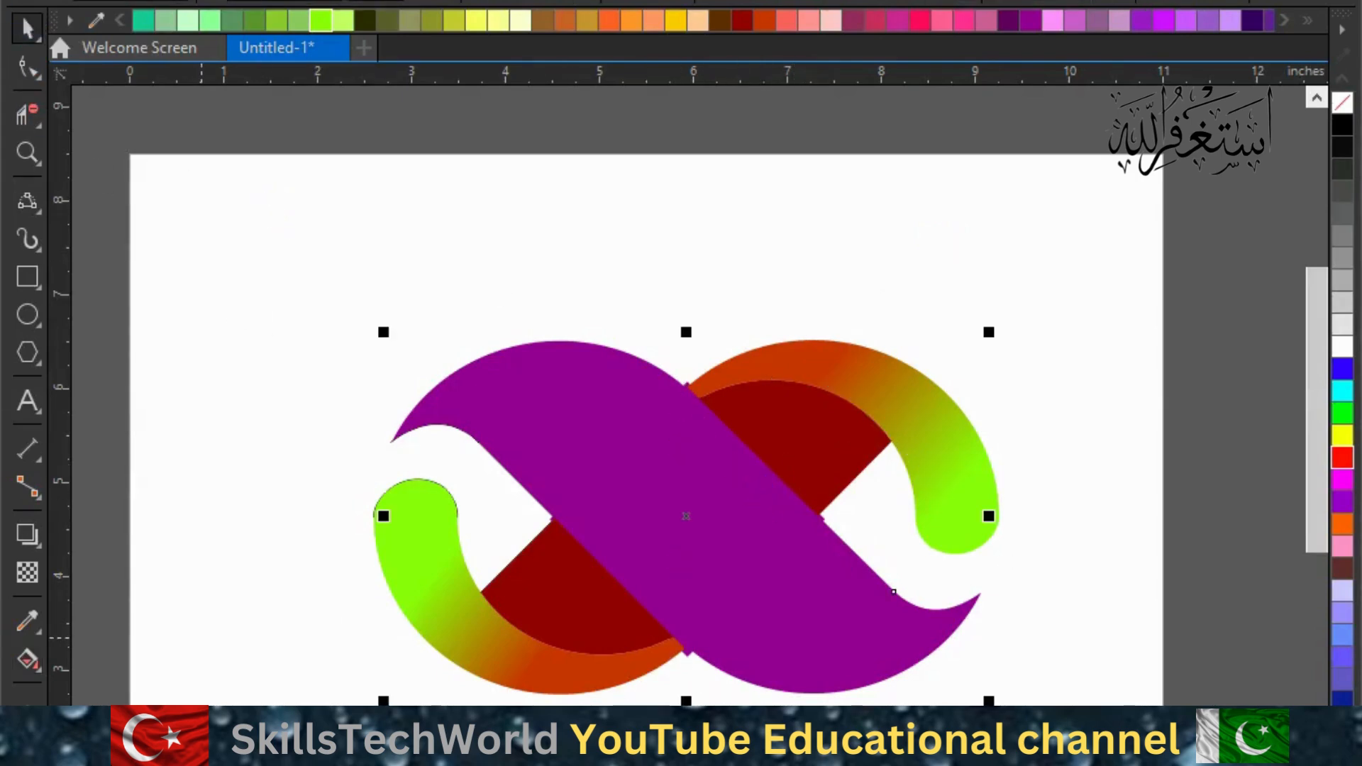
pyautogui.click(29, 647)
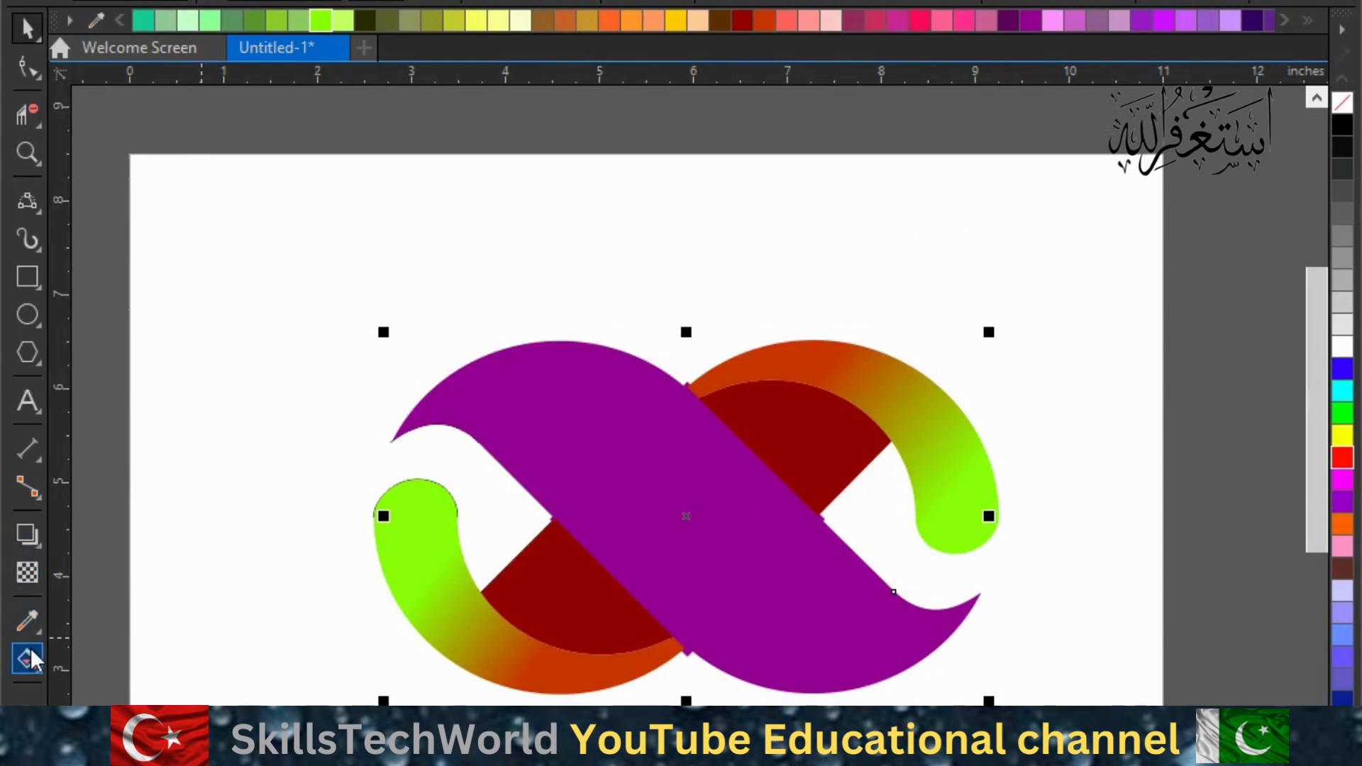
pyautogui.moveTo(573, 439); pyautogui.dragTo(817, 622)
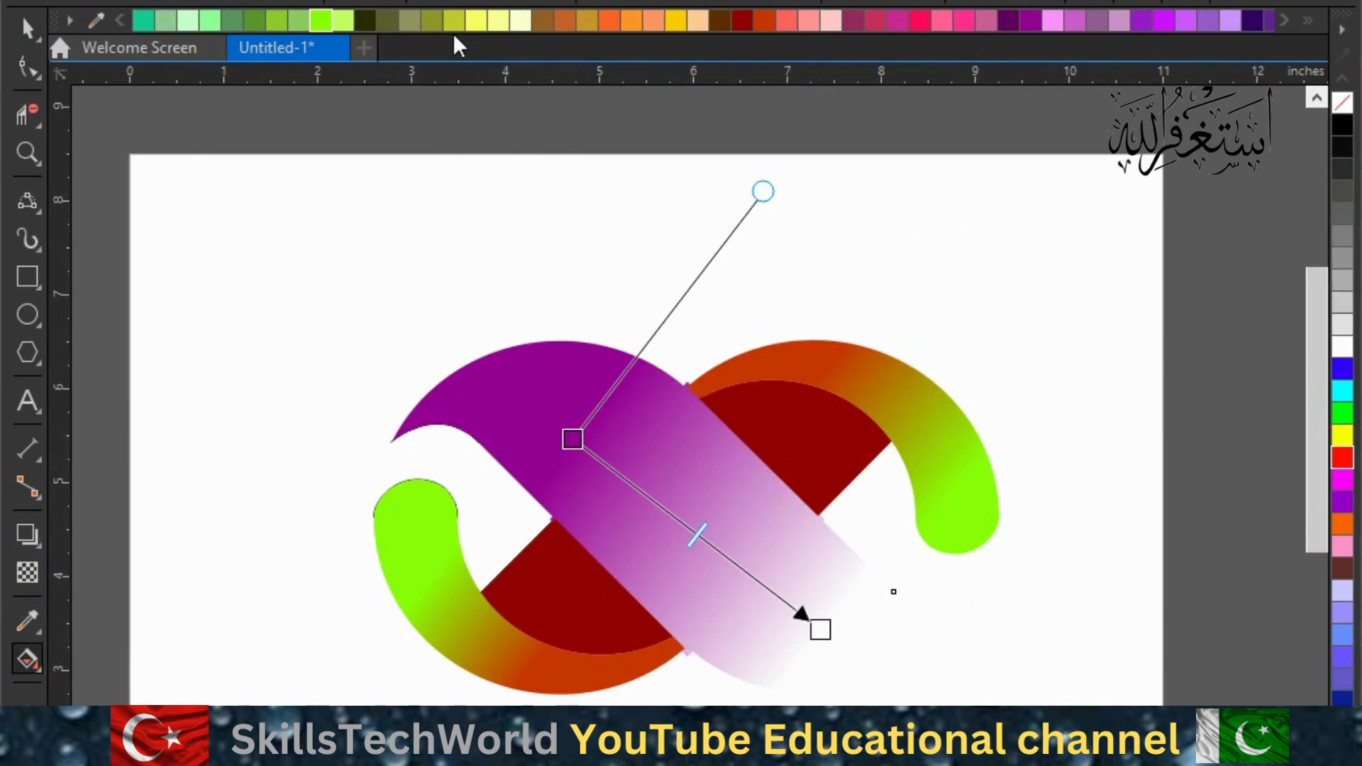
pyautogui.click(345, 15)
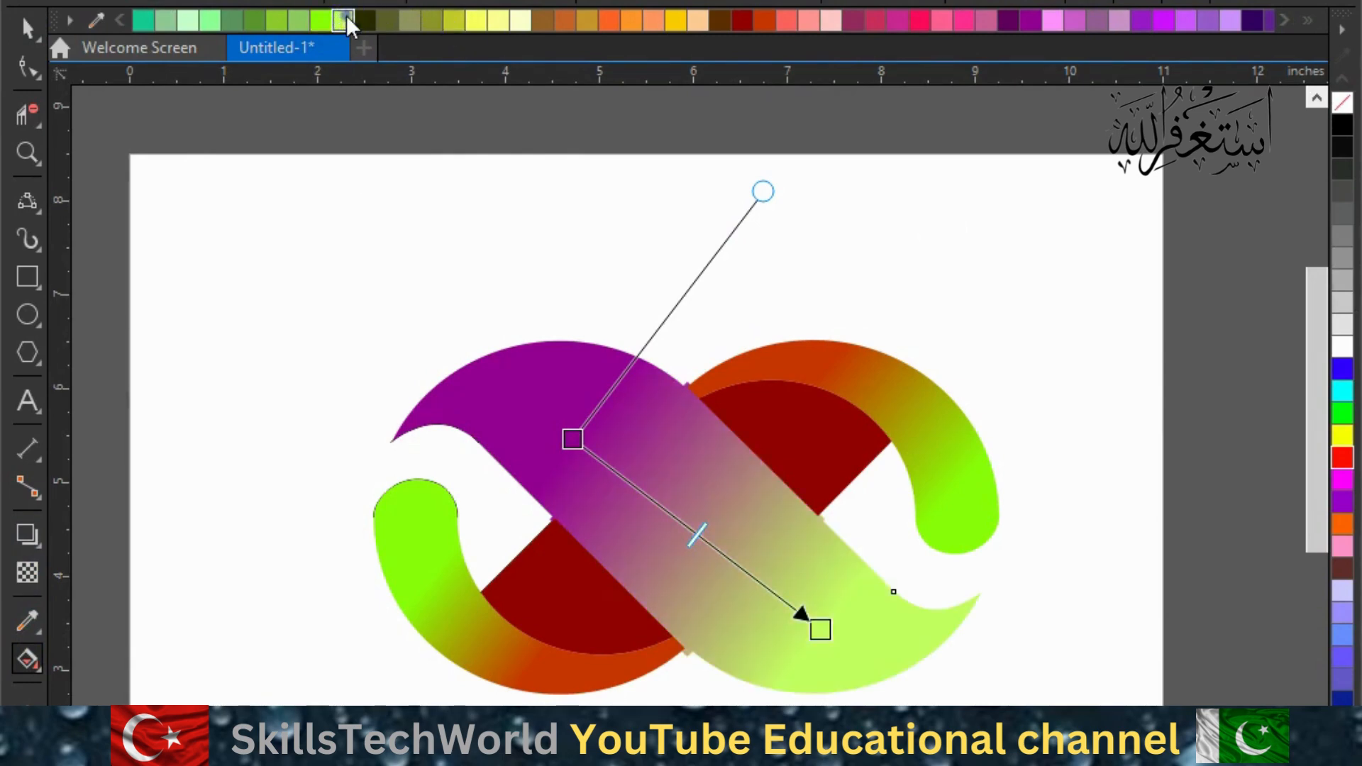
pyautogui.click(27, 27)
pyautogui.click(365, 277)
# Apply an Interactive Fill gradient to the lower-left inner segment, from dark red to black along the diagonal band's edge.
pyautogui.click(572, 601)
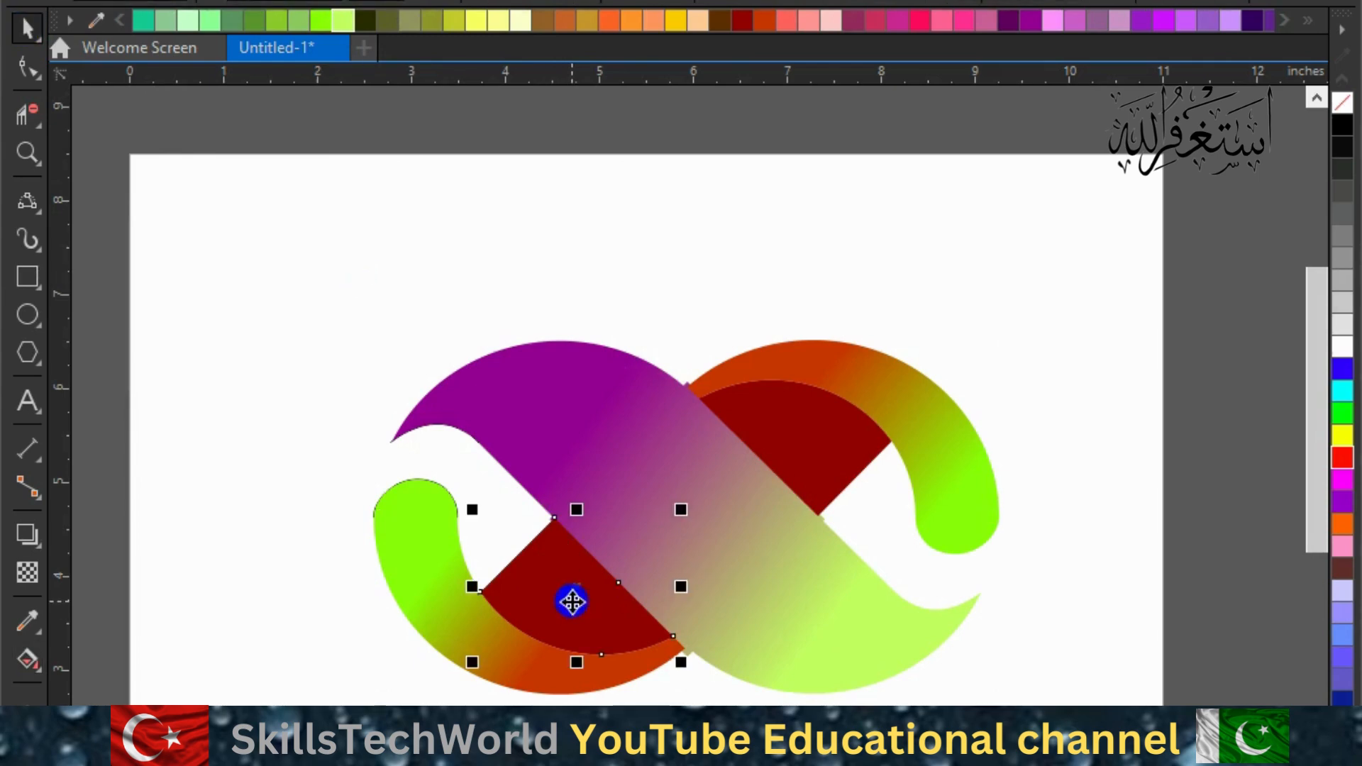
pyautogui.click(27, 658)
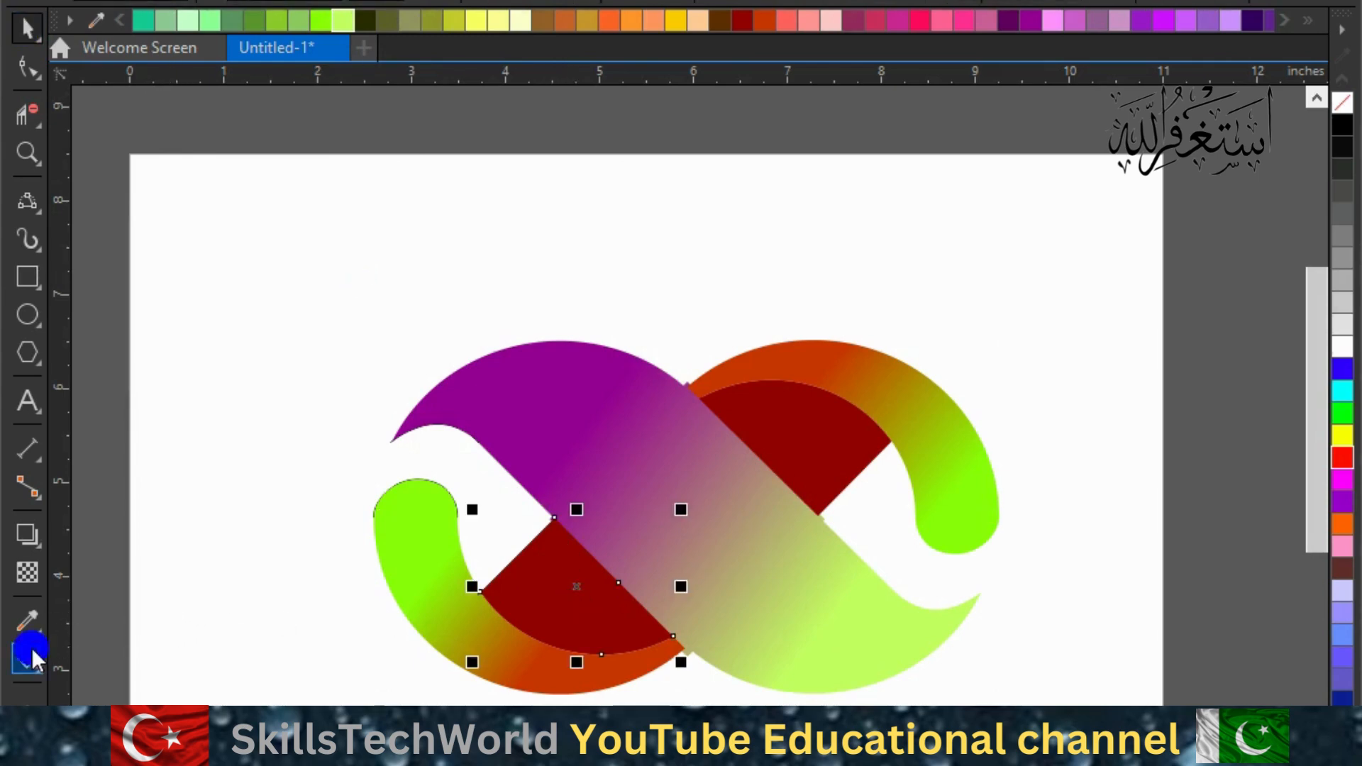
pyautogui.moveTo(565, 602); pyautogui.dragTo(610, 554)
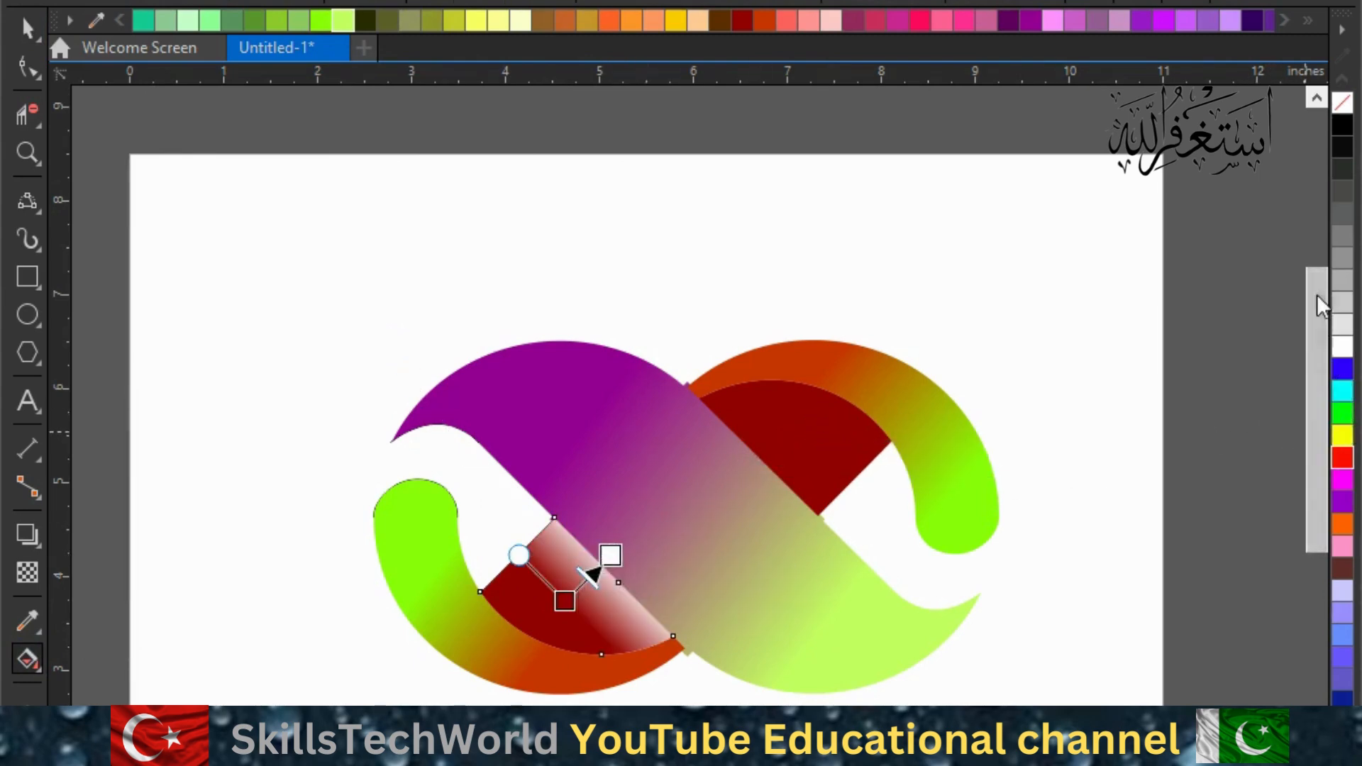
pyautogui.click(1344, 139)
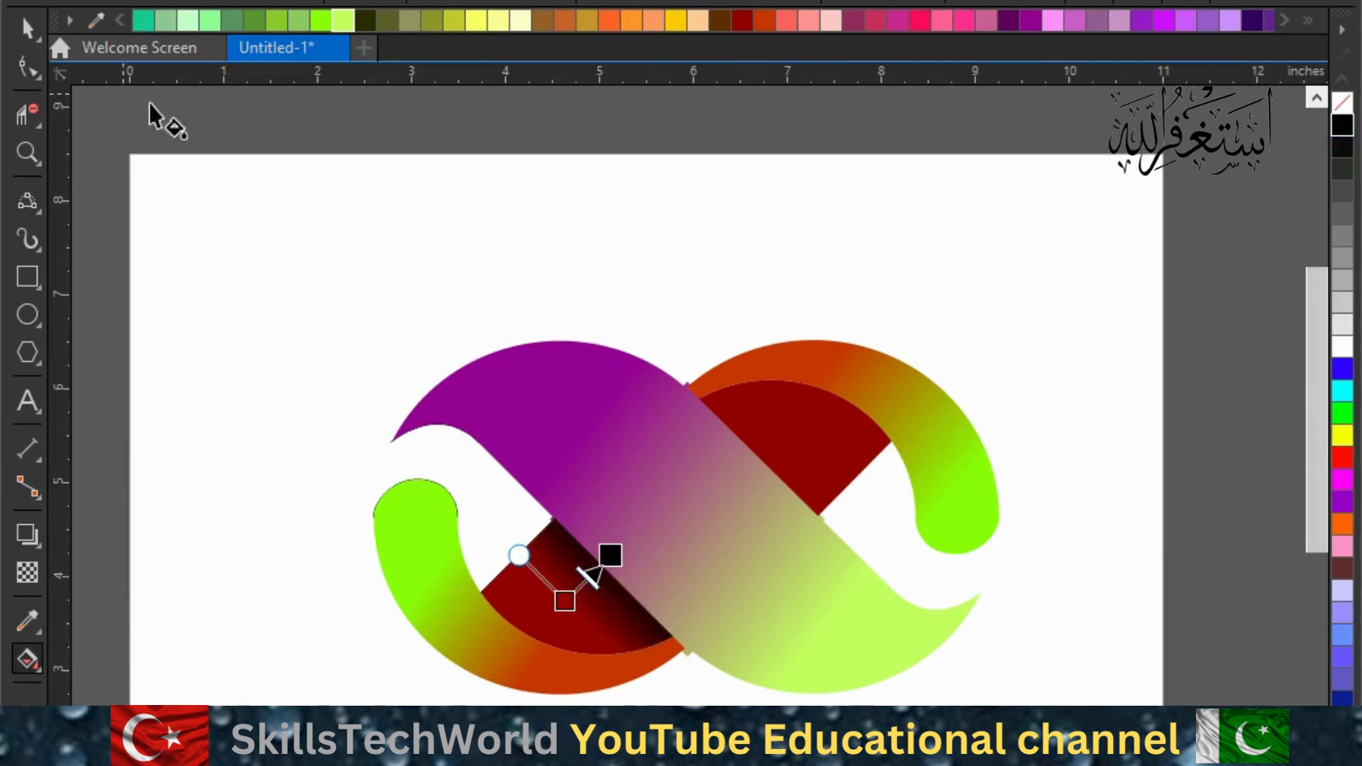
# Apply an Interactive Fill gradient to the upper-right inner segment, from dark red to black towards the diagonal band, and deselect it.
pyautogui.click(27, 29)
pyautogui.click(816, 437)
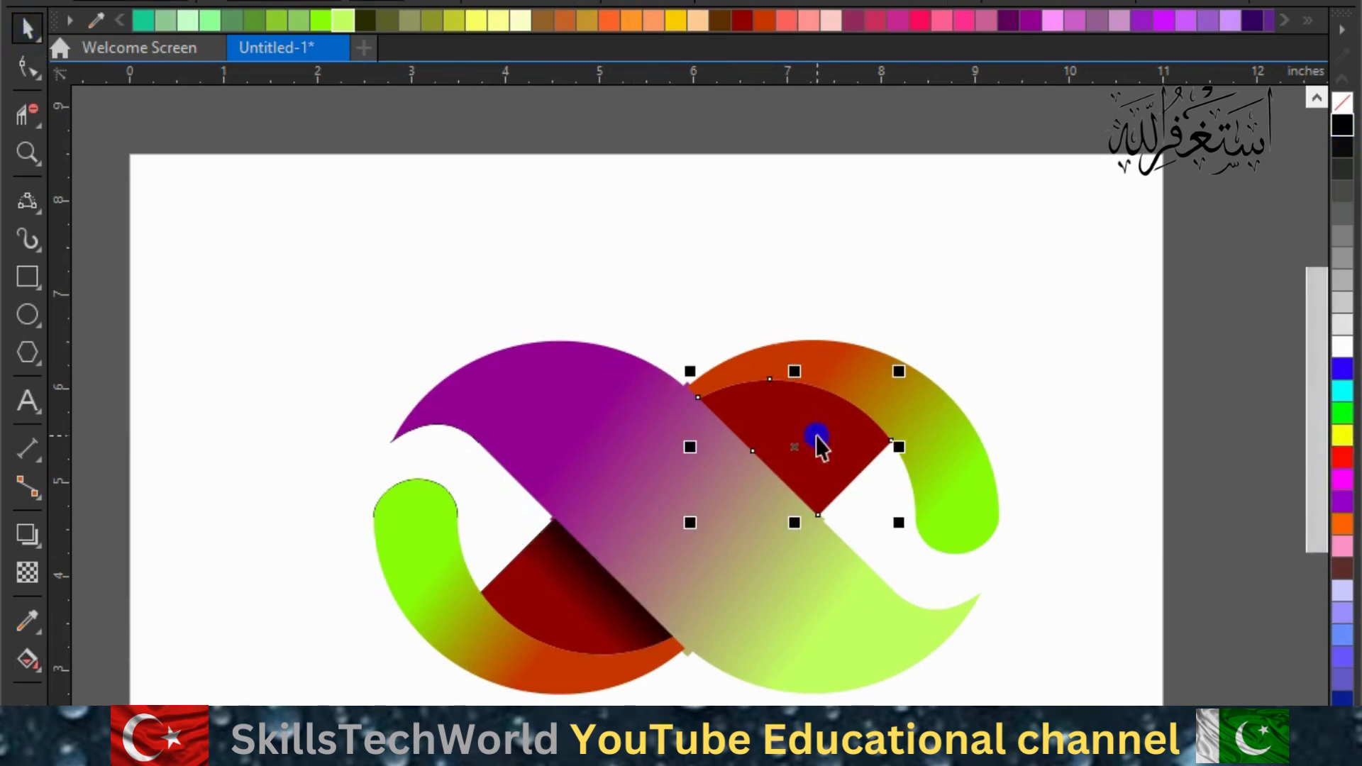
pyautogui.click(27, 660)
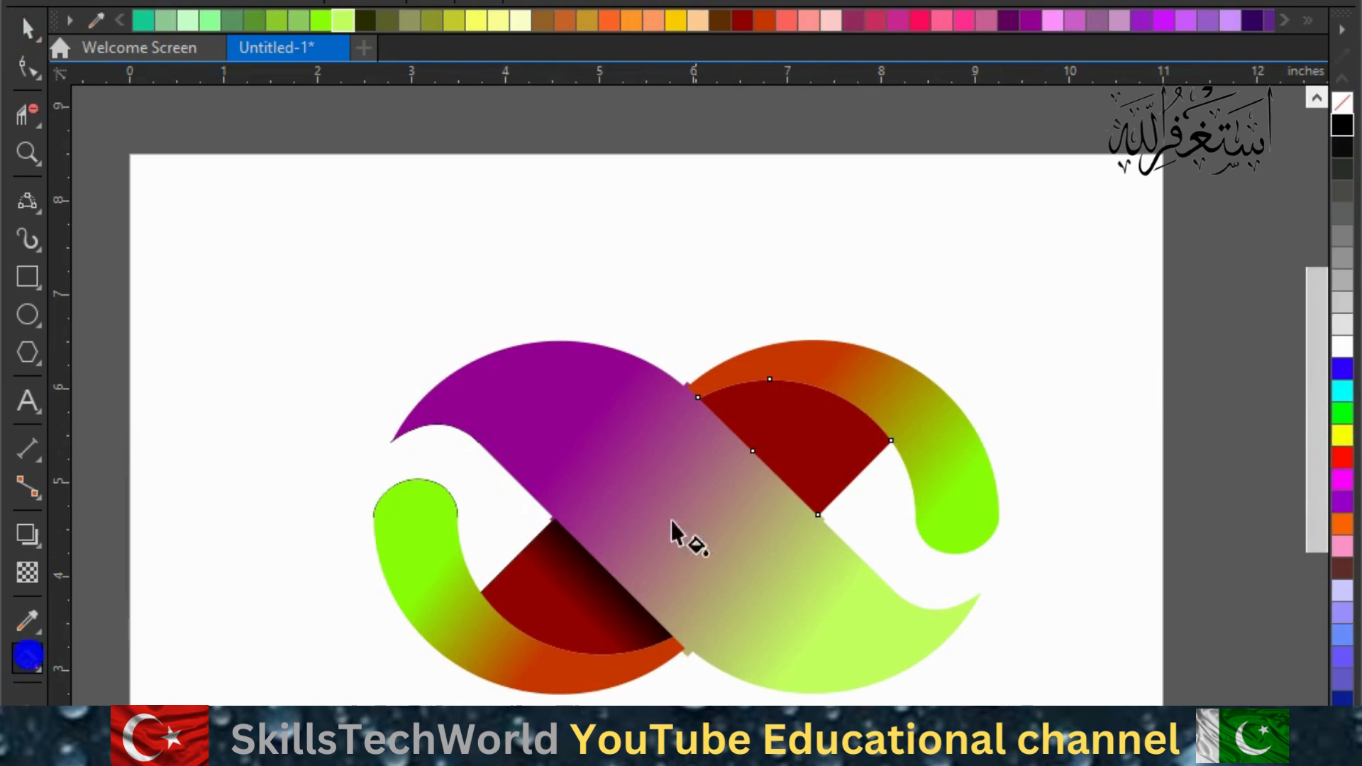
pyautogui.click(793, 447)
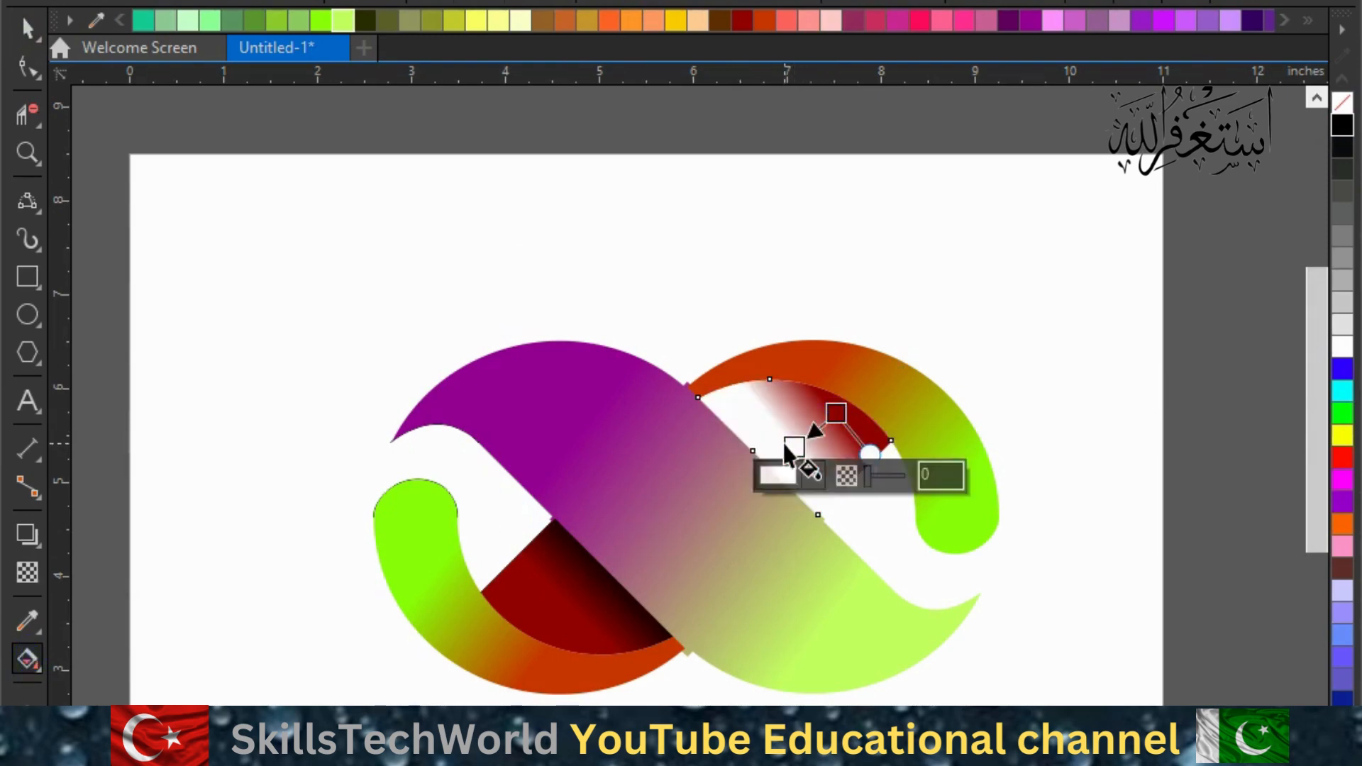
pyautogui.click(1341, 127)
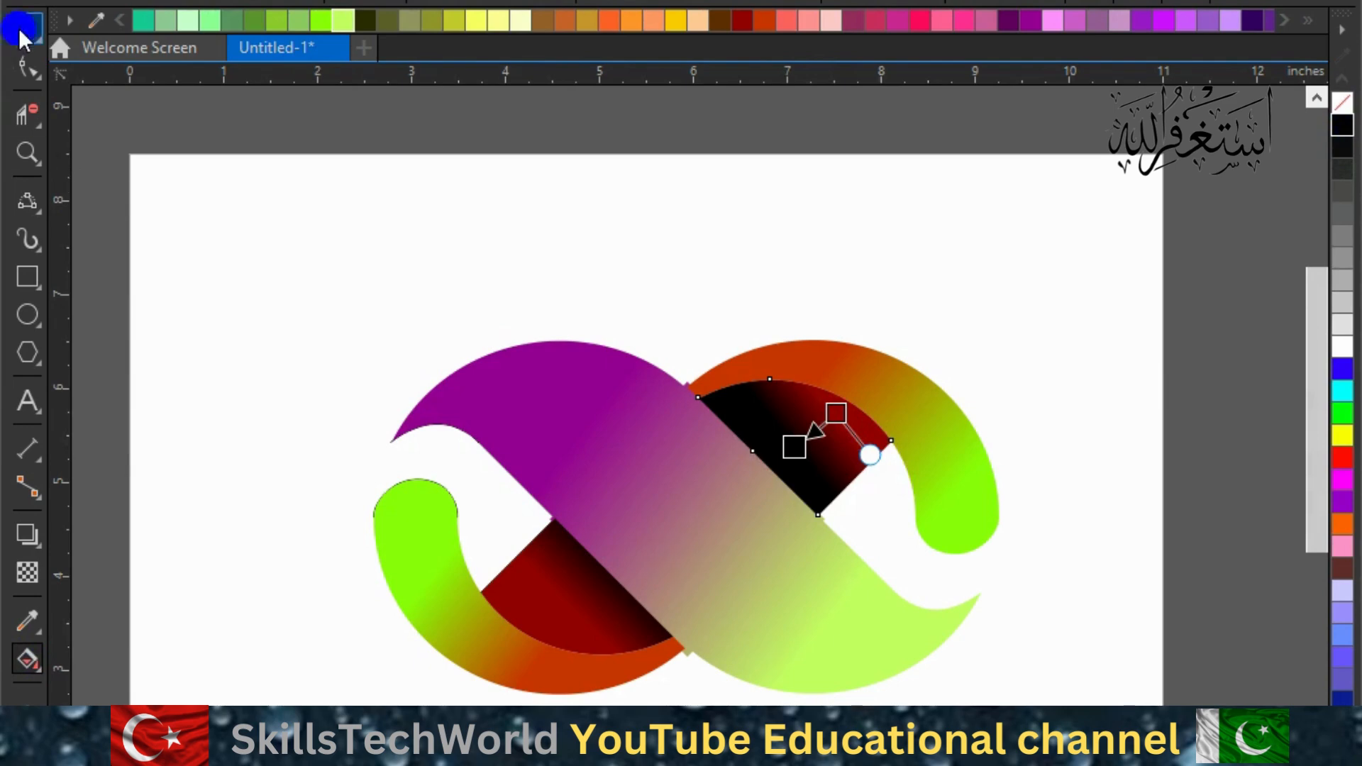
pyautogui.click(25, 31)
pyautogui.click(270, 139)
# Draw a circle about 0.6 inches wide, fill it blue without an outline, and place it on the lower-left arm's rounded end.
pyautogui.click(27, 314)
pyautogui.moveTo(303, 494); pyautogui.dragTo(359, 546)
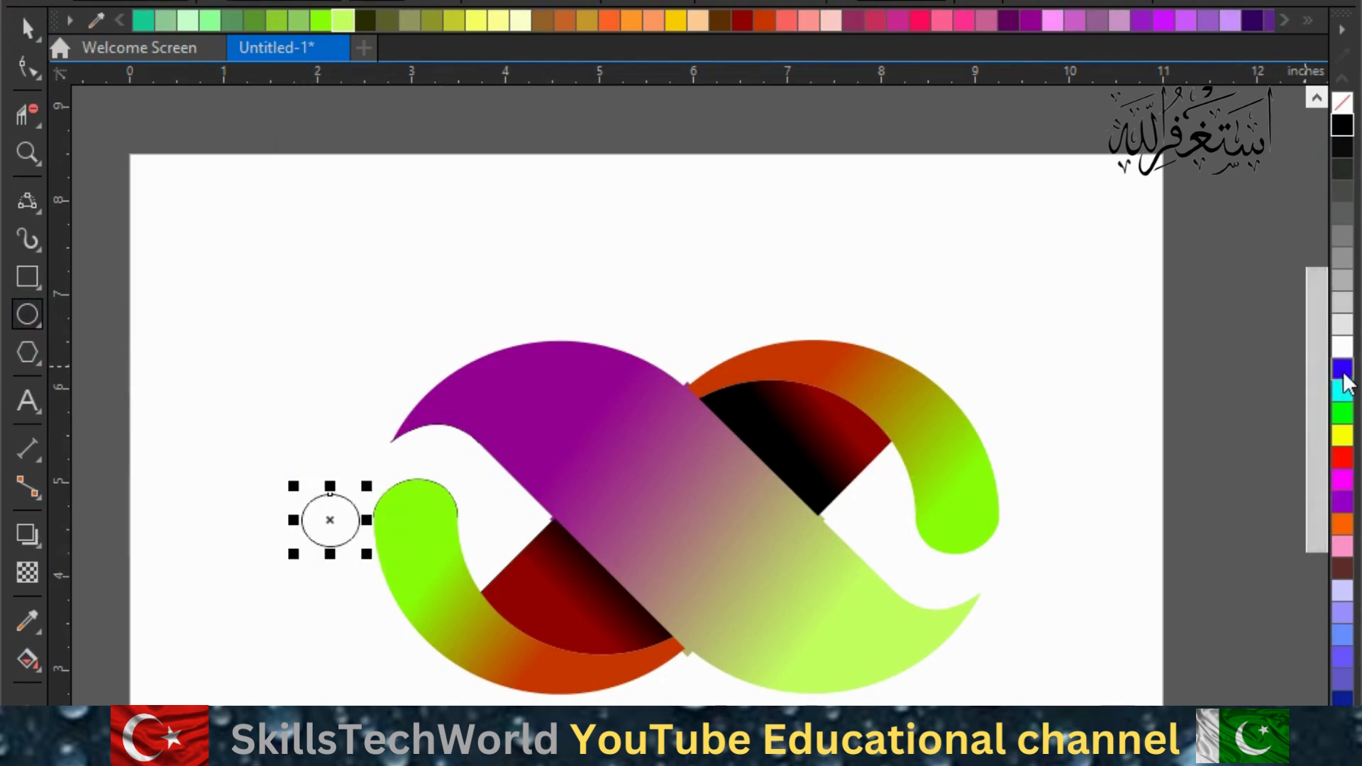
pyautogui.moveTo(1342, 369); pyautogui.dragTo(348, 524)
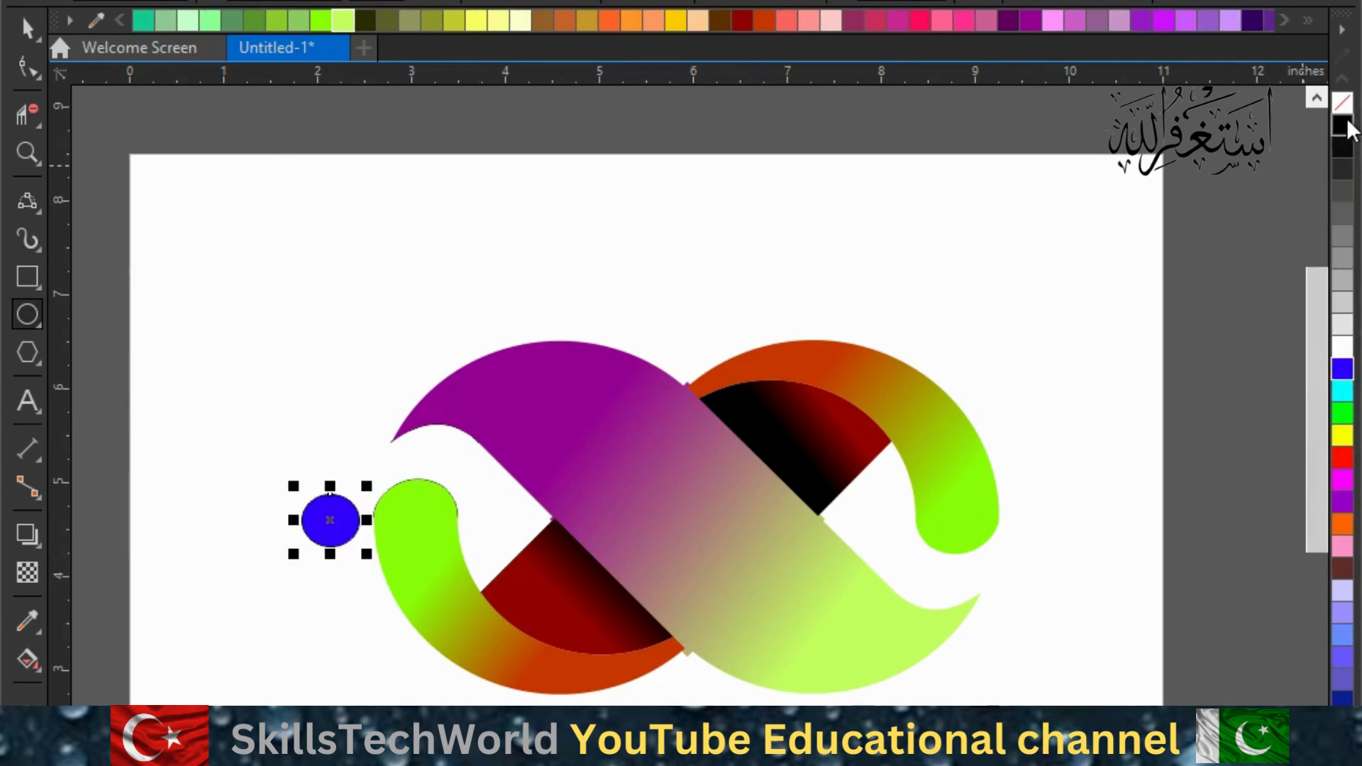
pyautogui.moveTo(330, 521); pyautogui.dragTo(419, 520)
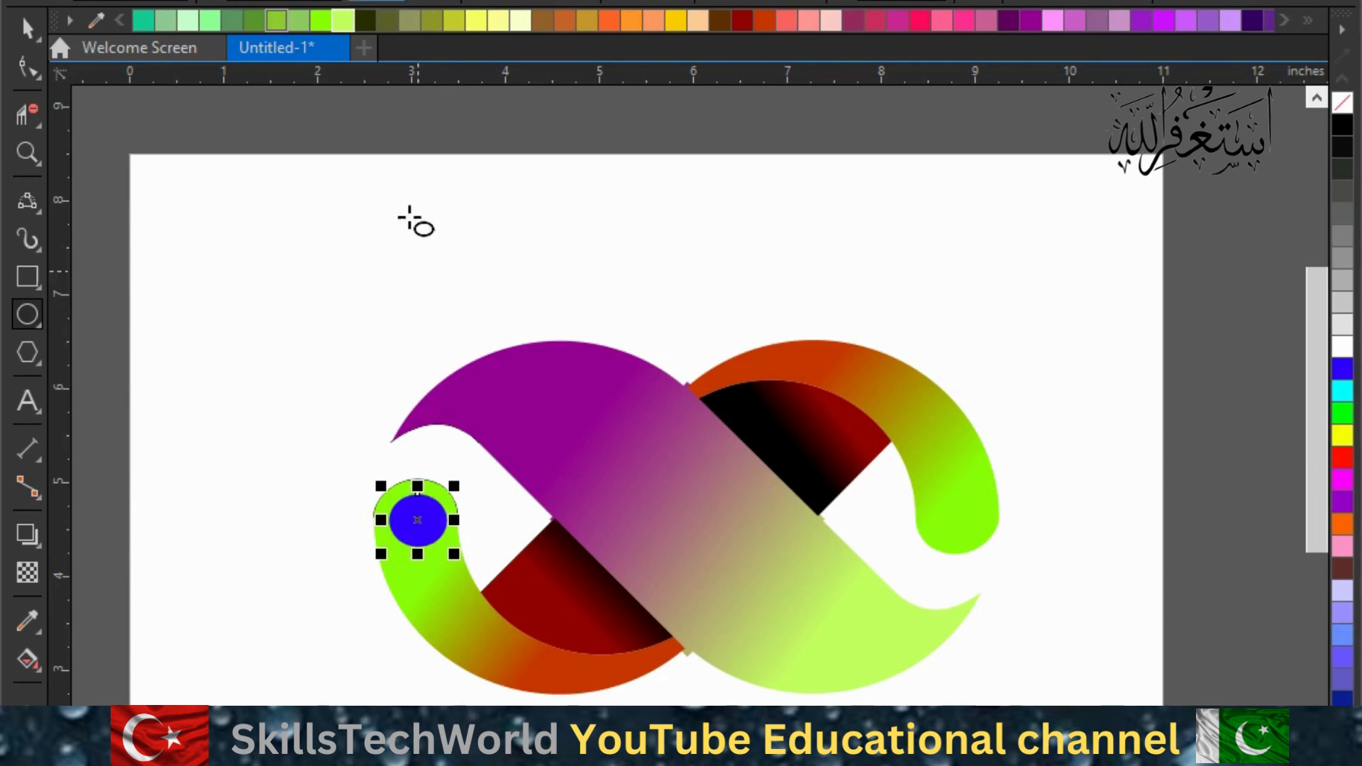
# Copy the blue circle onto the upper-right arm's rounded end, fill the copy with plum, and deselect it.
pyautogui.moveTo(418, 520); pyautogui.dragTo(956, 512)
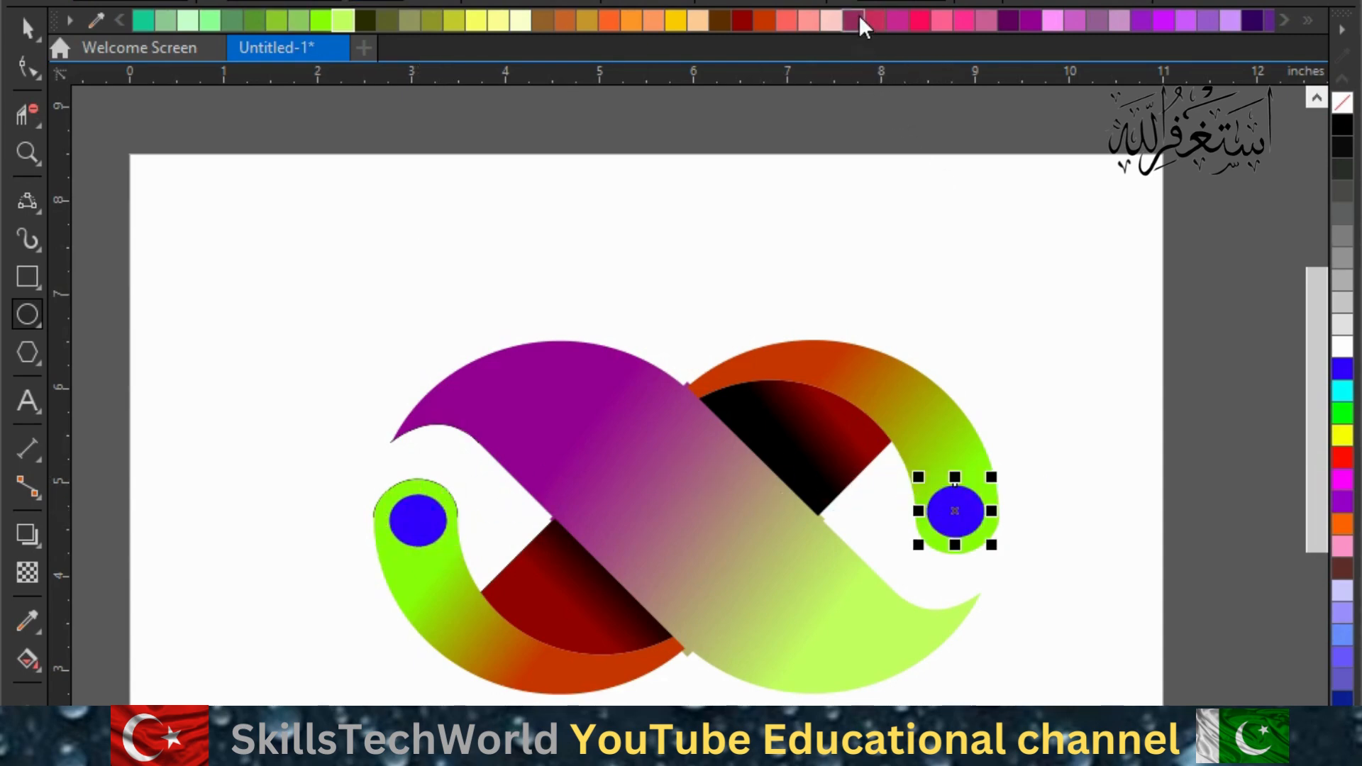
pyautogui.click(858, 17)
pyautogui.click(27, 27)
pyautogui.click(291, 201)
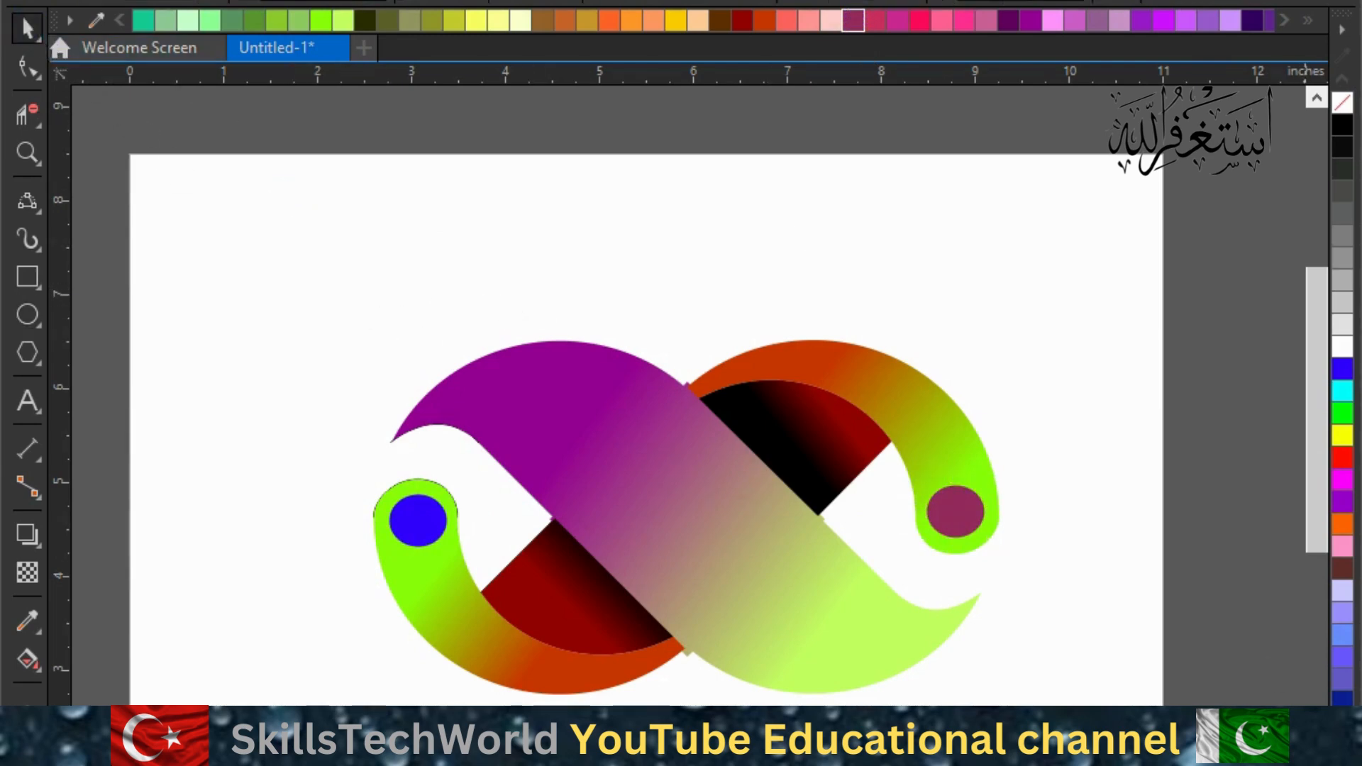
# Try orange, dark brown, lime green and pink as the end colour of the central band's gradient, leaving it pink.
pyautogui.scroll(-1, 686, 397)
pyautogui.click(745, 510)
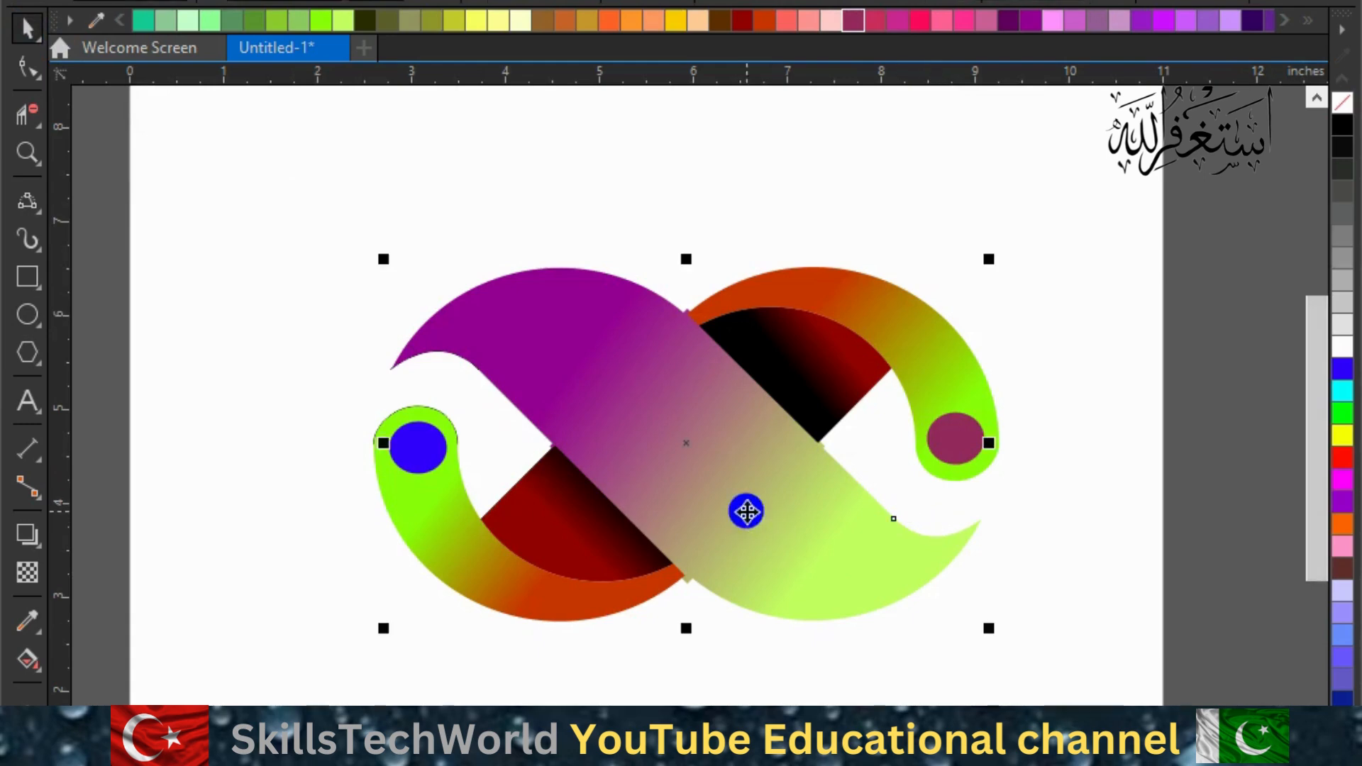
pyautogui.click(27, 660)
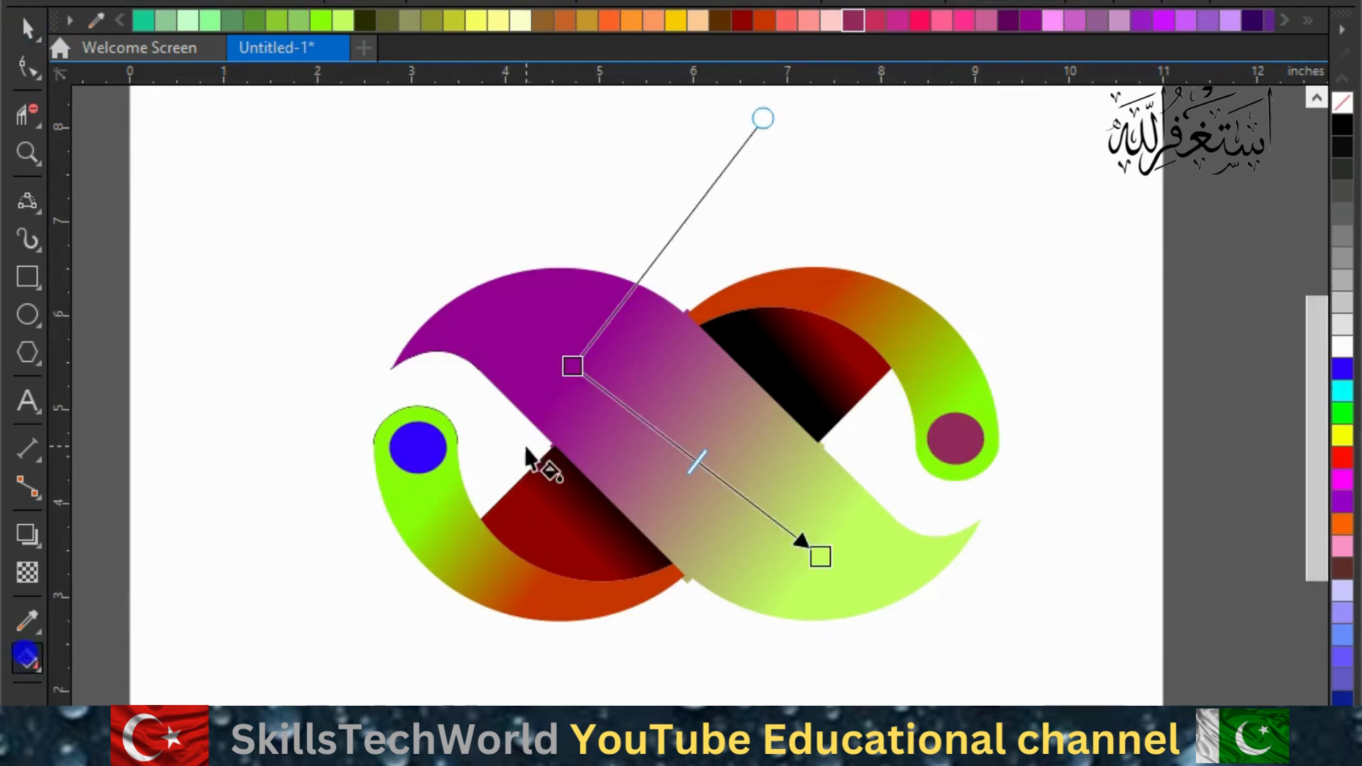
pyautogui.click(821, 556)
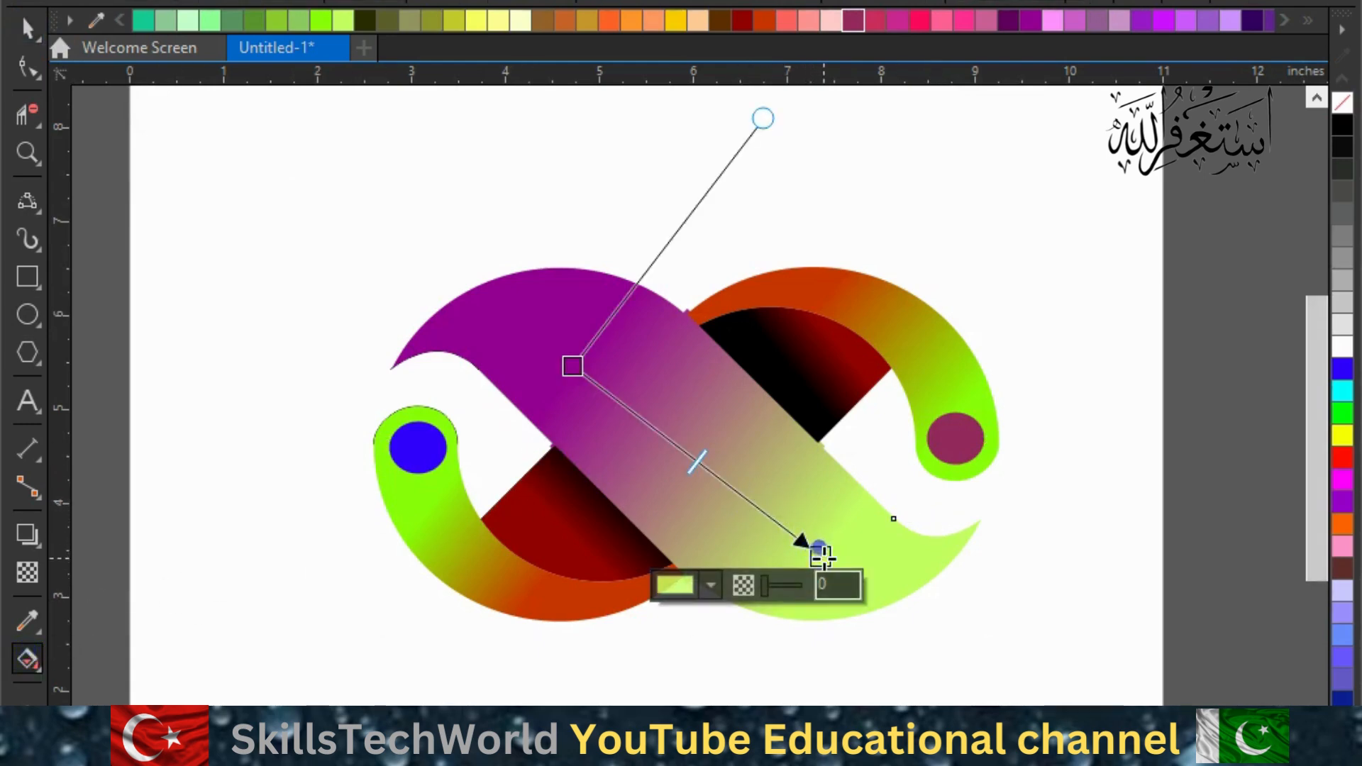
pyautogui.click(602, 15)
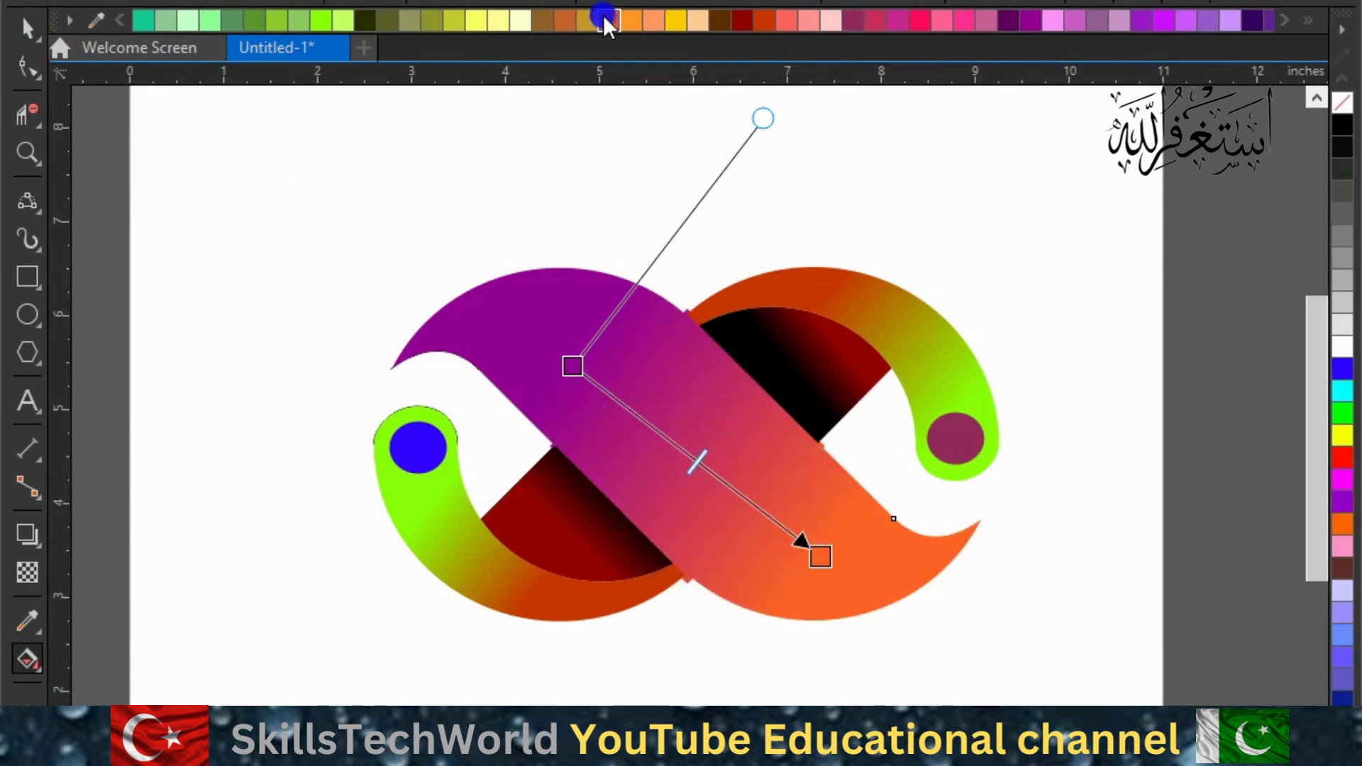
pyautogui.click(713, 19)
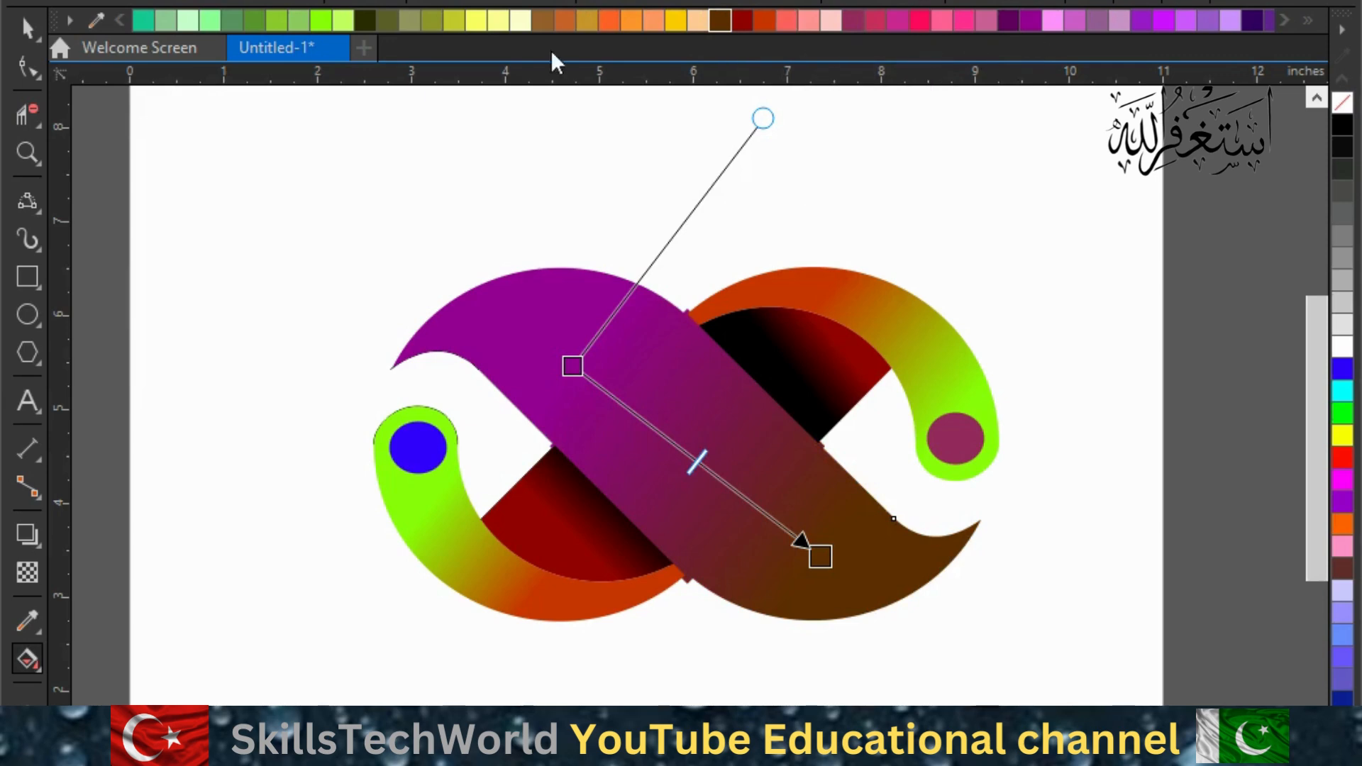
pyautogui.click(321, 26)
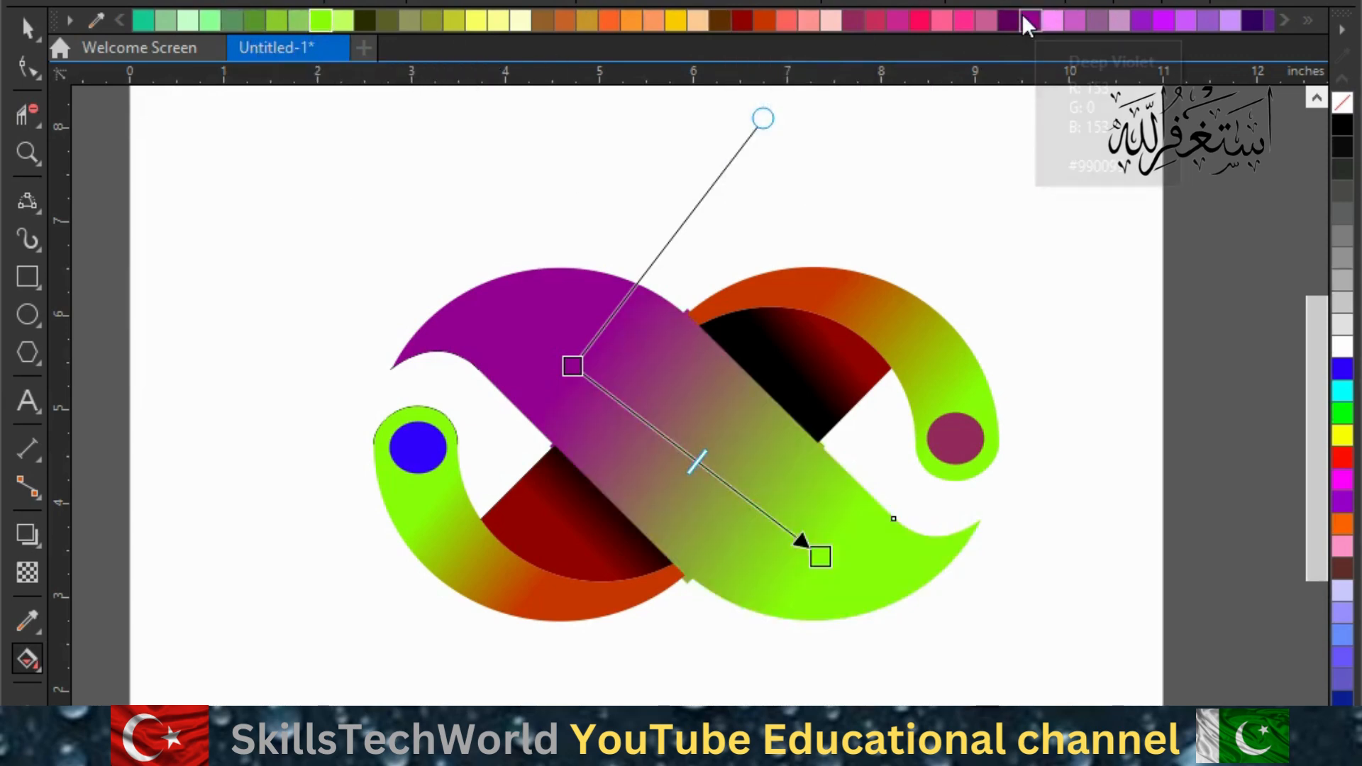
pyautogui.click(942, 20)
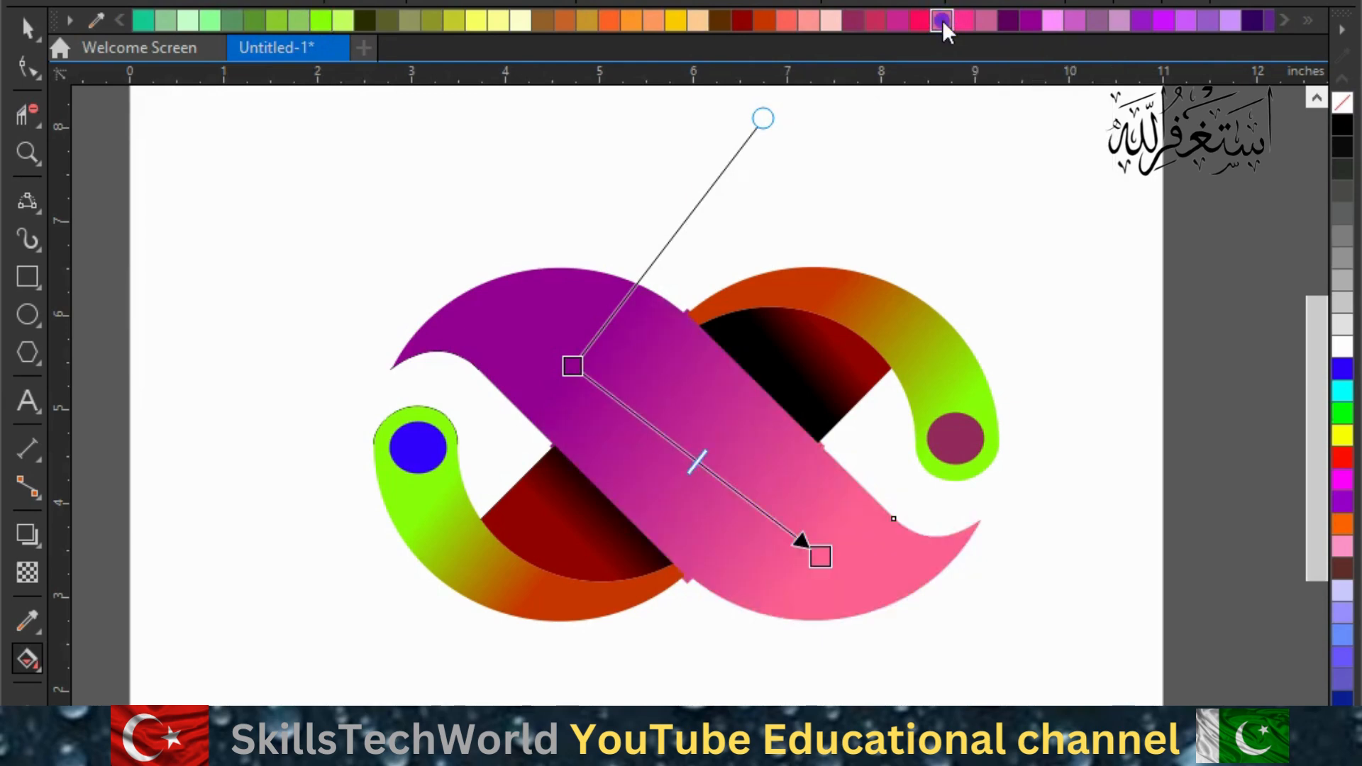
pyautogui.click(39, 36)
pyautogui.click(222, 177)
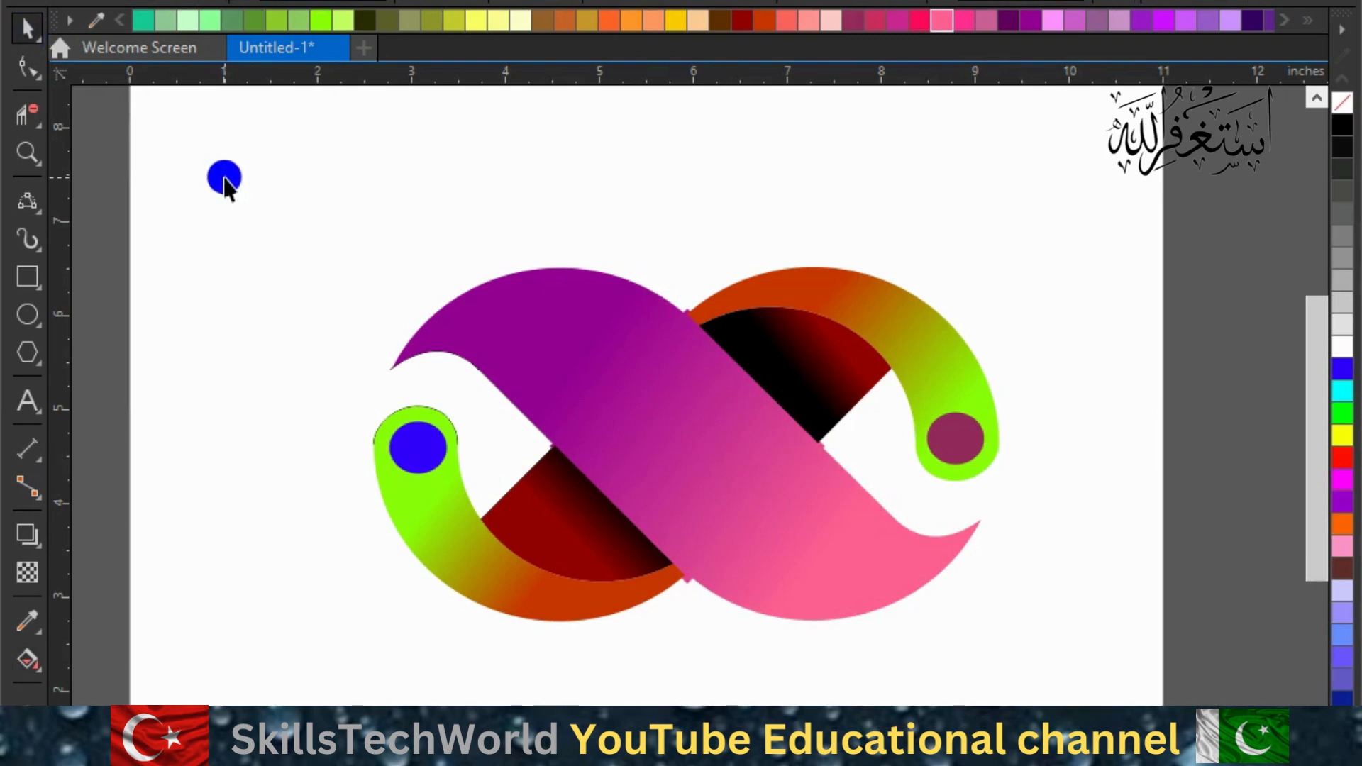
# Apply a Soft edge bevel with the offset to center to the central diagonal band.
pyautogui.click(542, 316)
pyautogui.rightClick(542, 316)
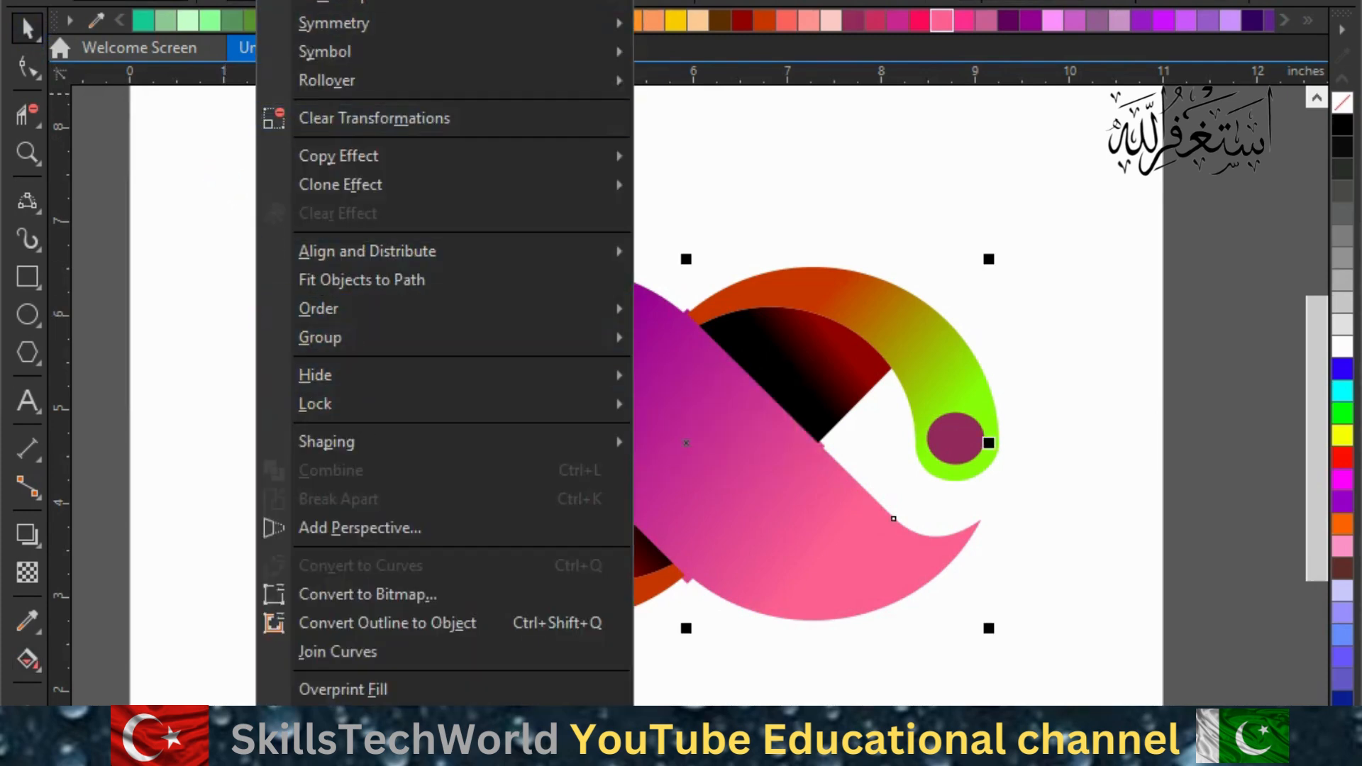
pyautogui.click(294, 2)
pyautogui.click(375, 1)
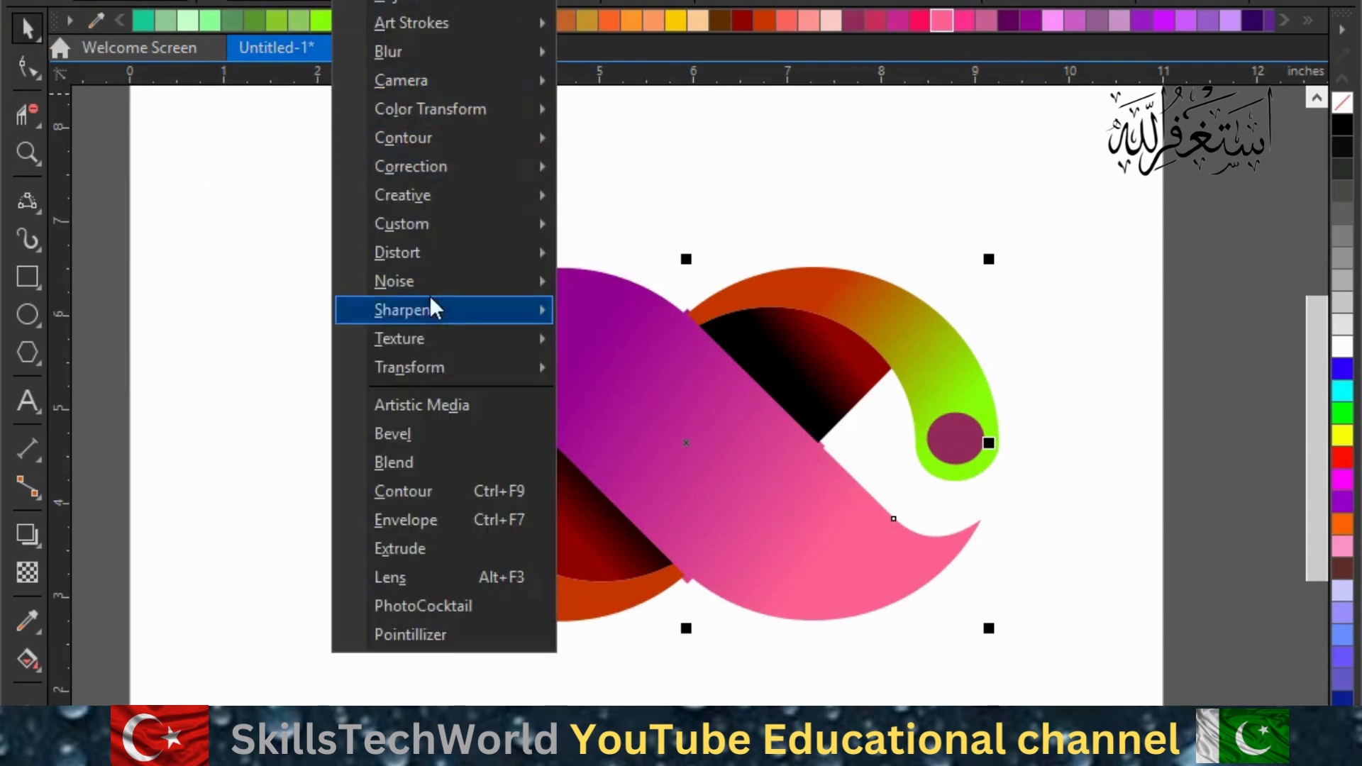
pyautogui.click(436, 444)
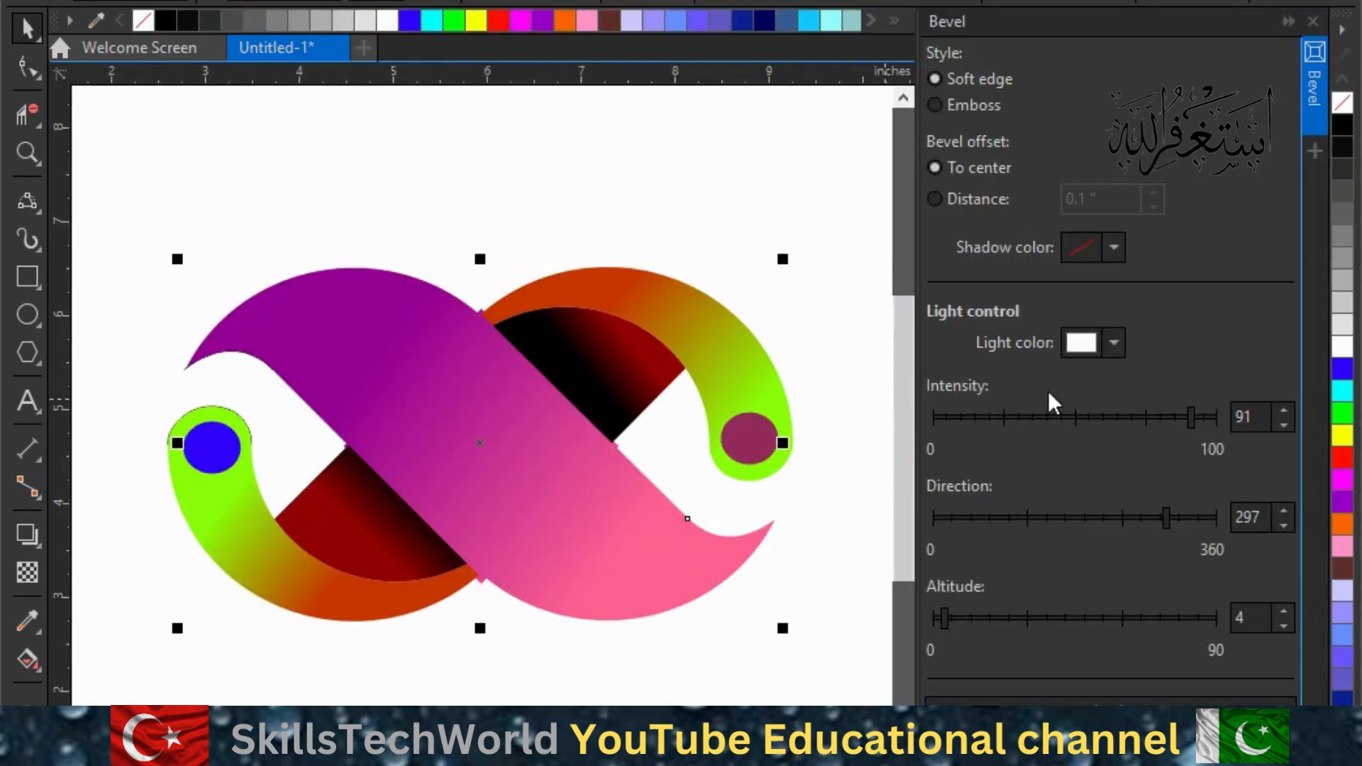
pyautogui.click(1096, 702)
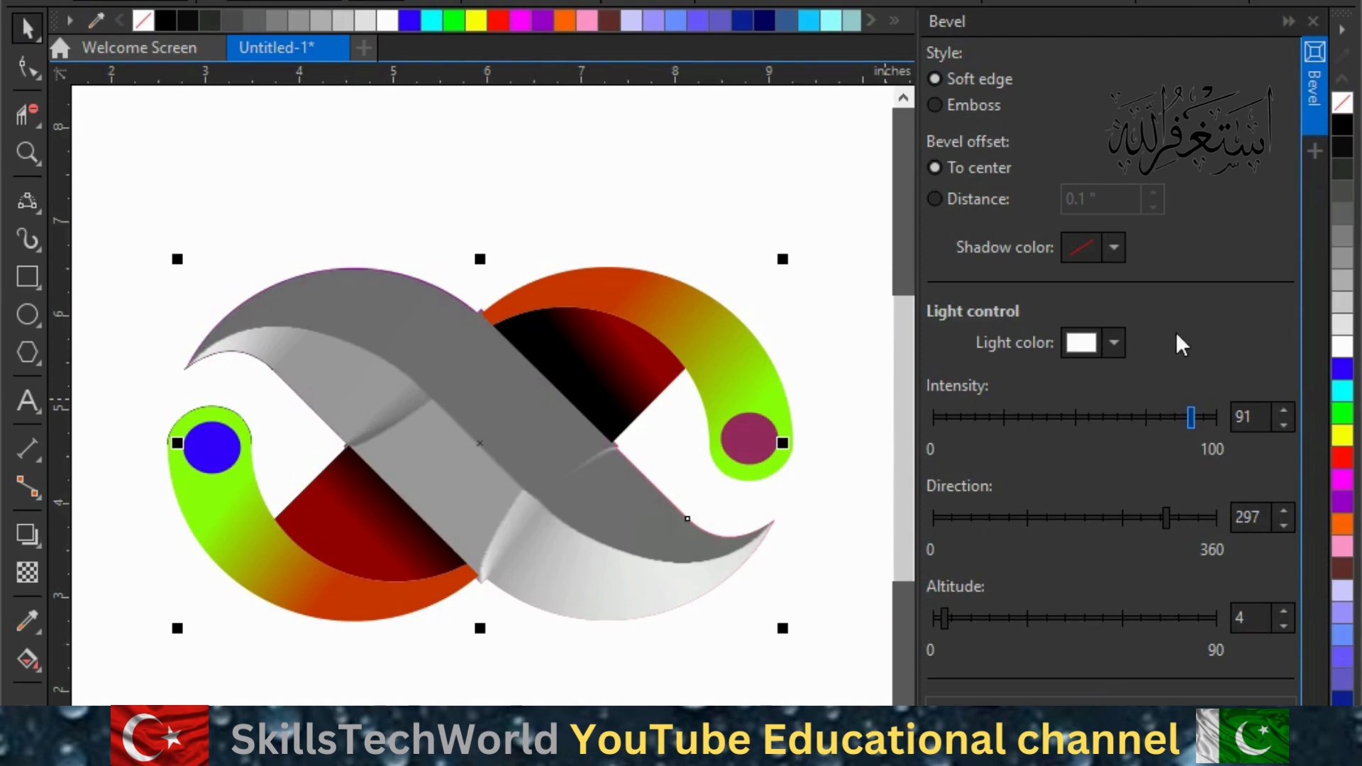
pyautogui.click(1312, 21)
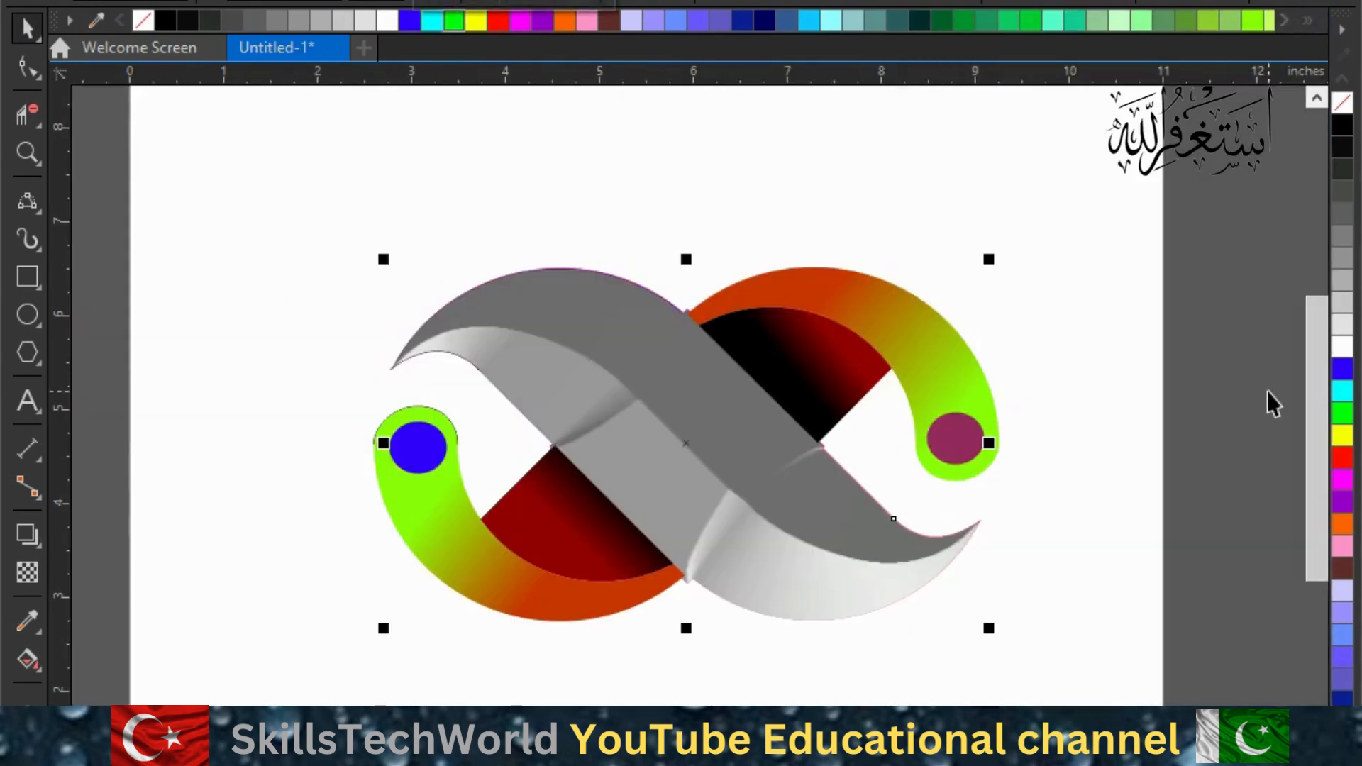
# Recolour the bevelled central band, trying yellow before choosing red, and deselect it.
pyautogui.click(1341, 434)
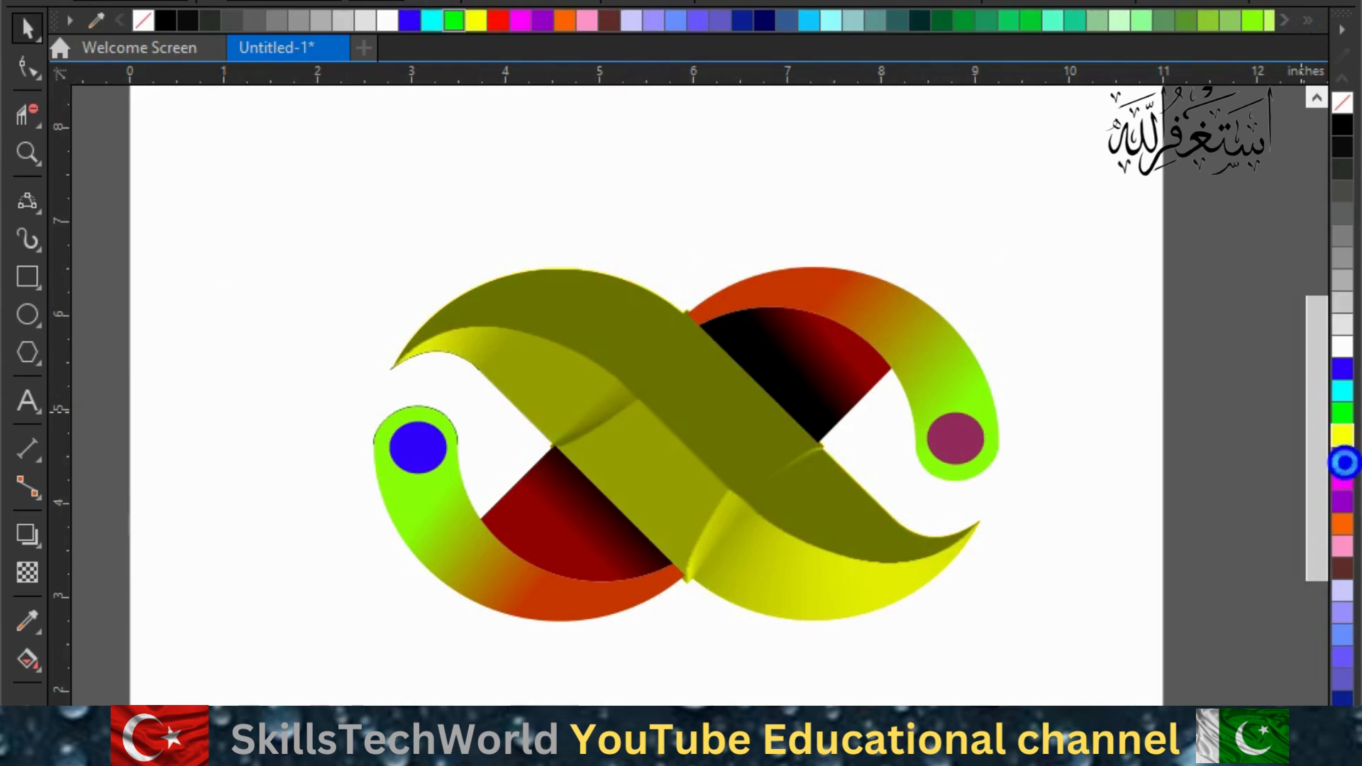
pyautogui.click(1345, 461)
pyautogui.click(1122, 374)
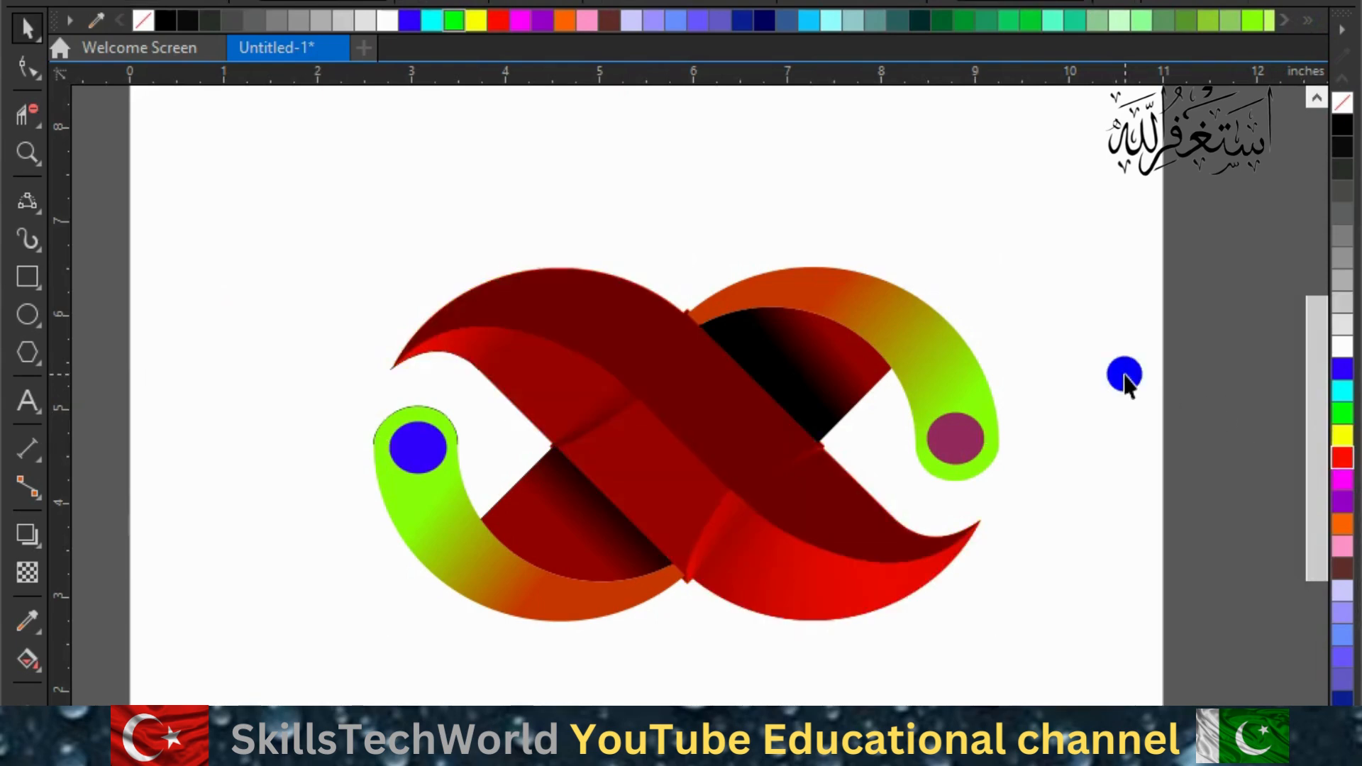
# Apply a Soft edge bevel with the offset to center to the upper-right arm and fill the arm with teal green.
pyautogui.click(933, 371)
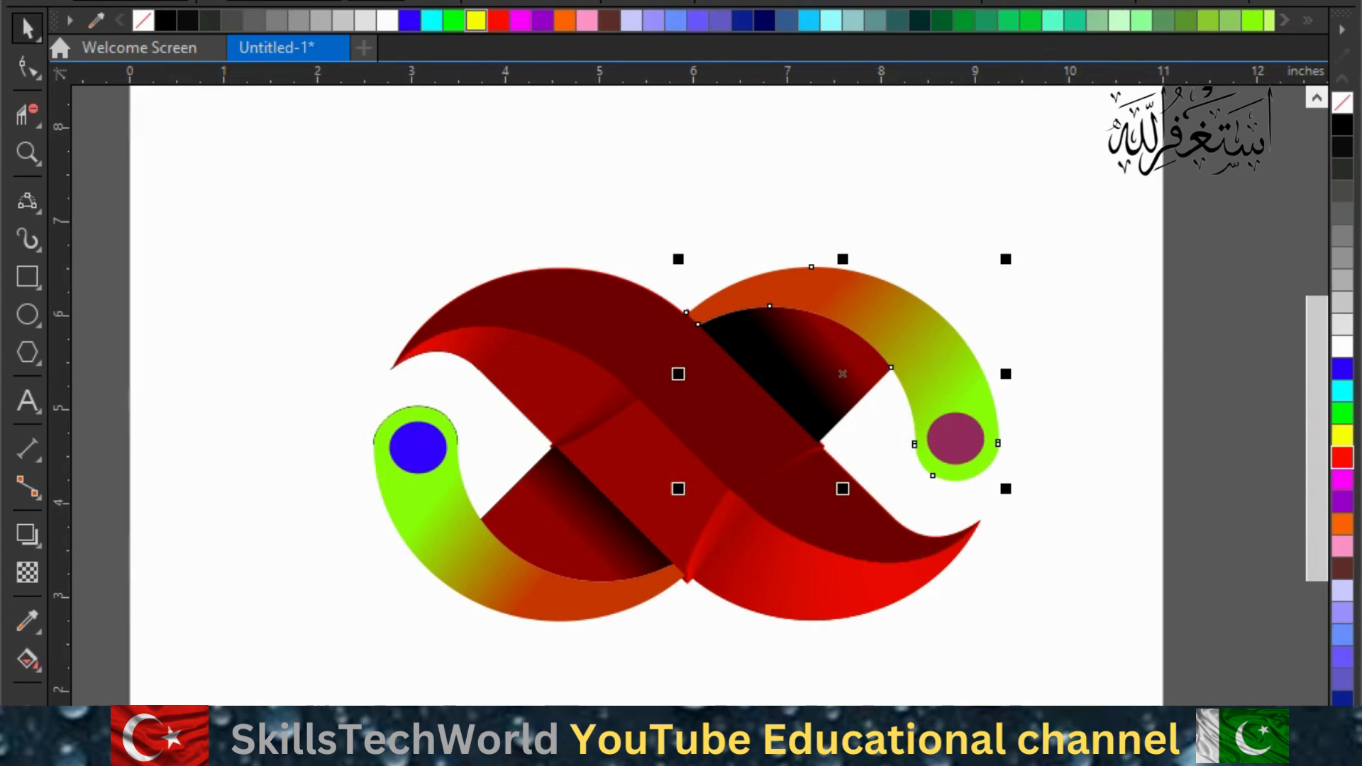
pyautogui.click(351, 1)
pyautogui.click(439, 434)
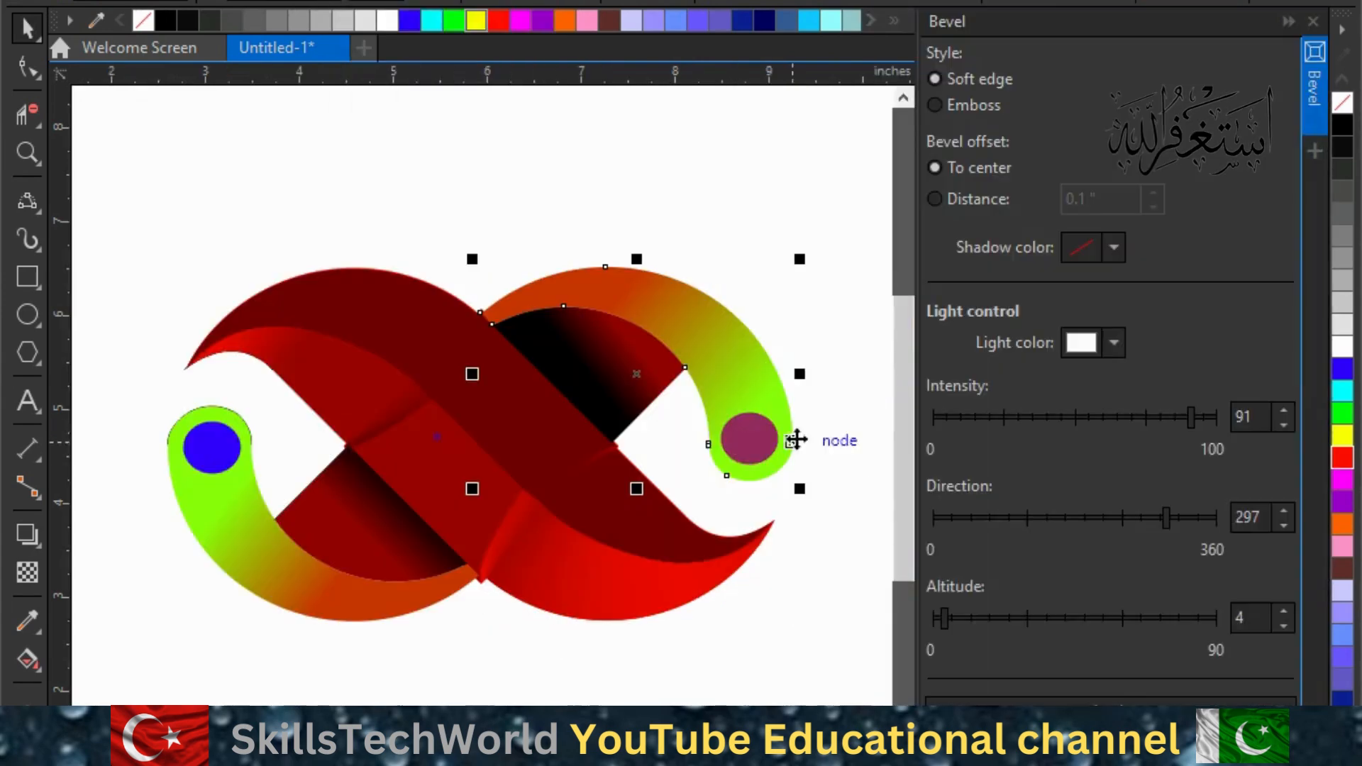
pyautogui.click(1109, 700)
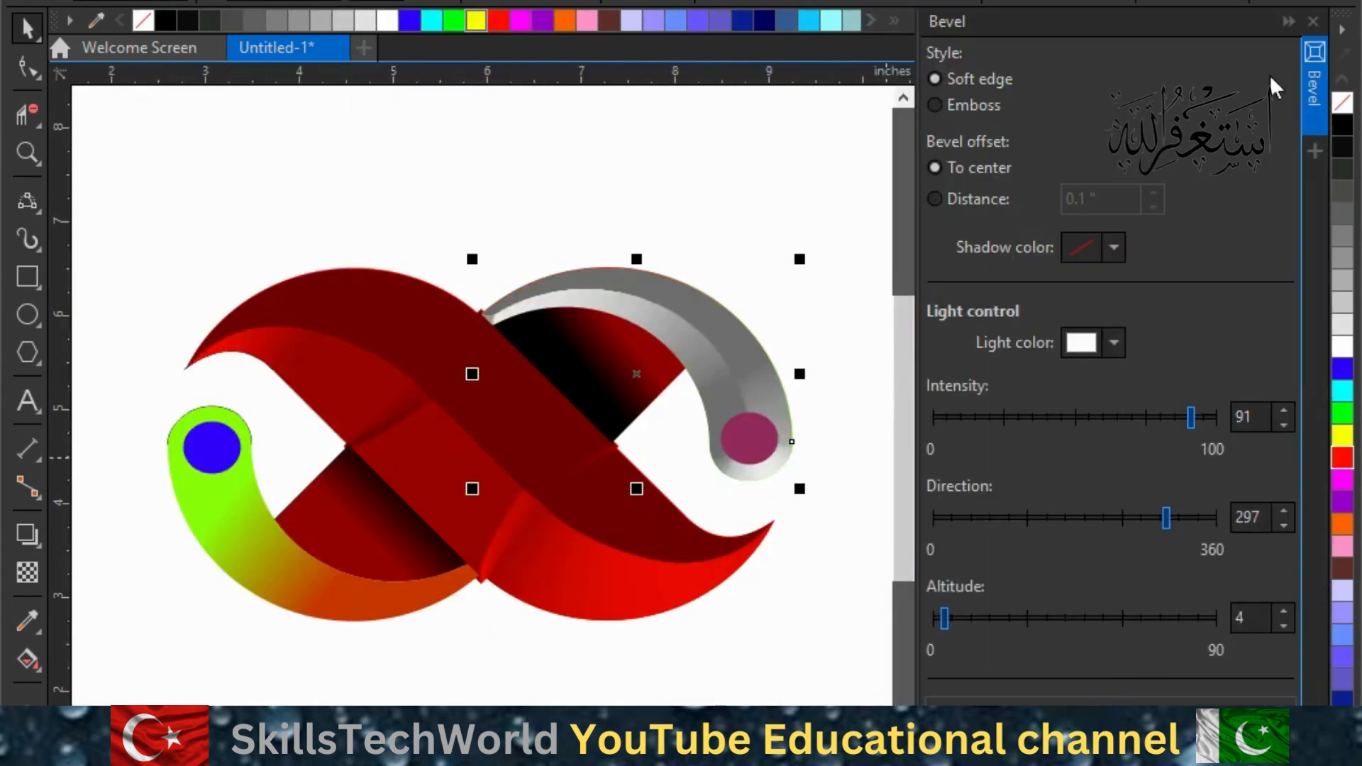
pyautogui.click(1313, 21)
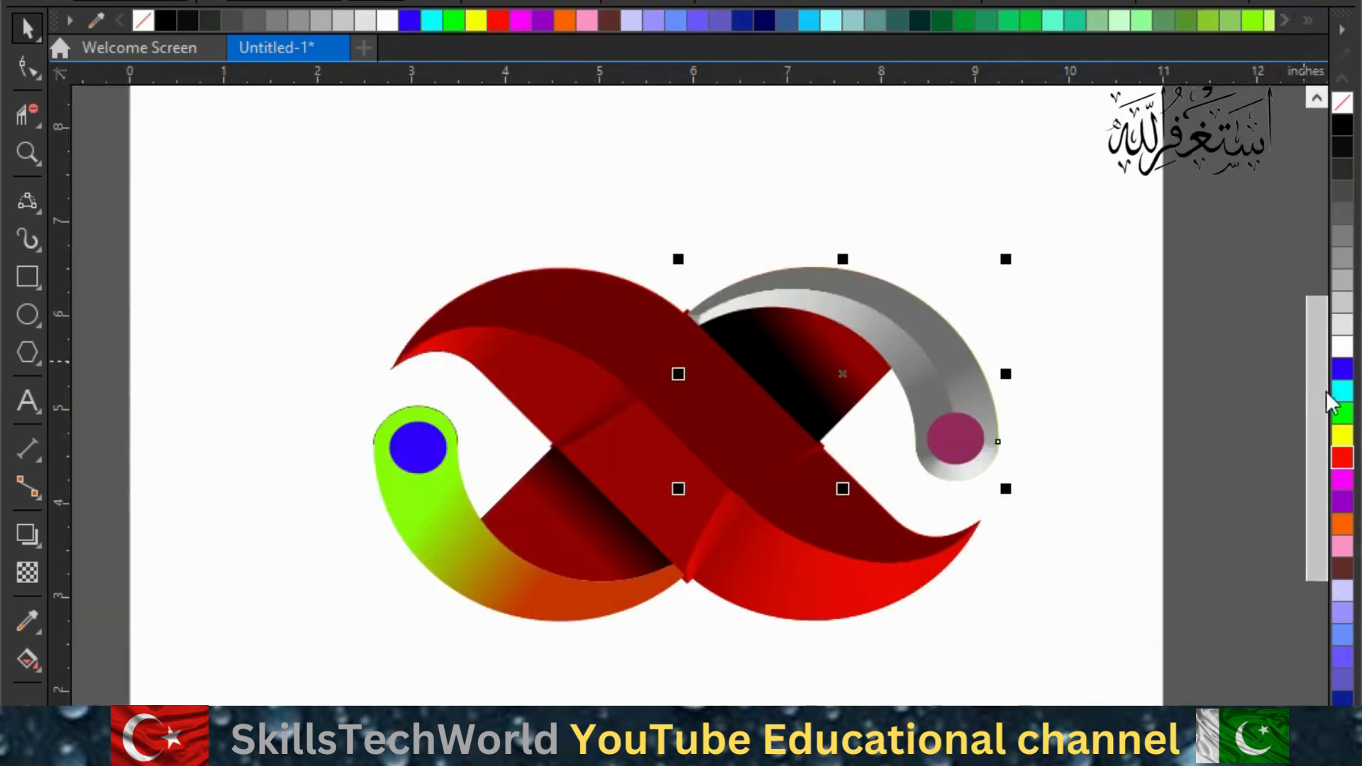
pyautogui.click(1065, 26)
# Apply a Soft edge bevel with the offset to center to the lower-left arm, fill the arm with purple, and deselect it.
pyautogui.click(435, 571)
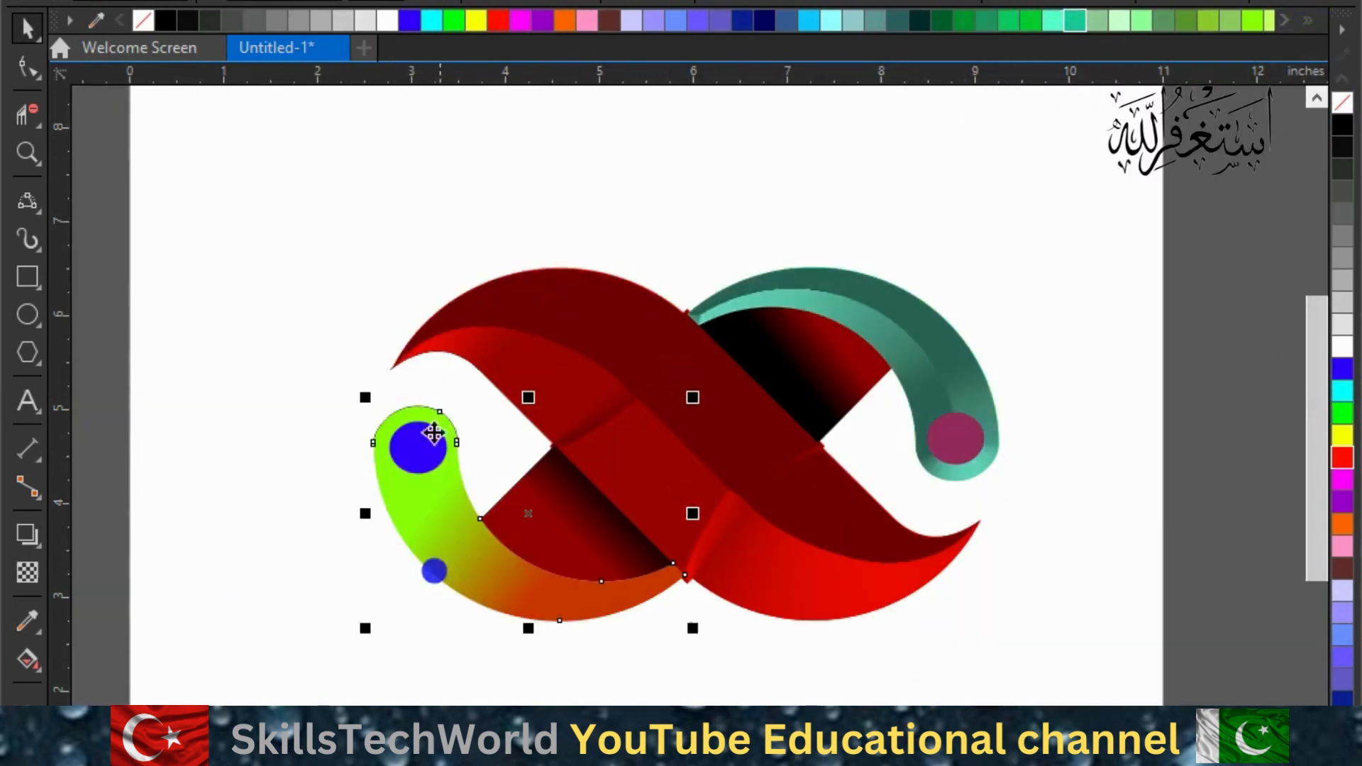
pyautogui.click(358, 2)
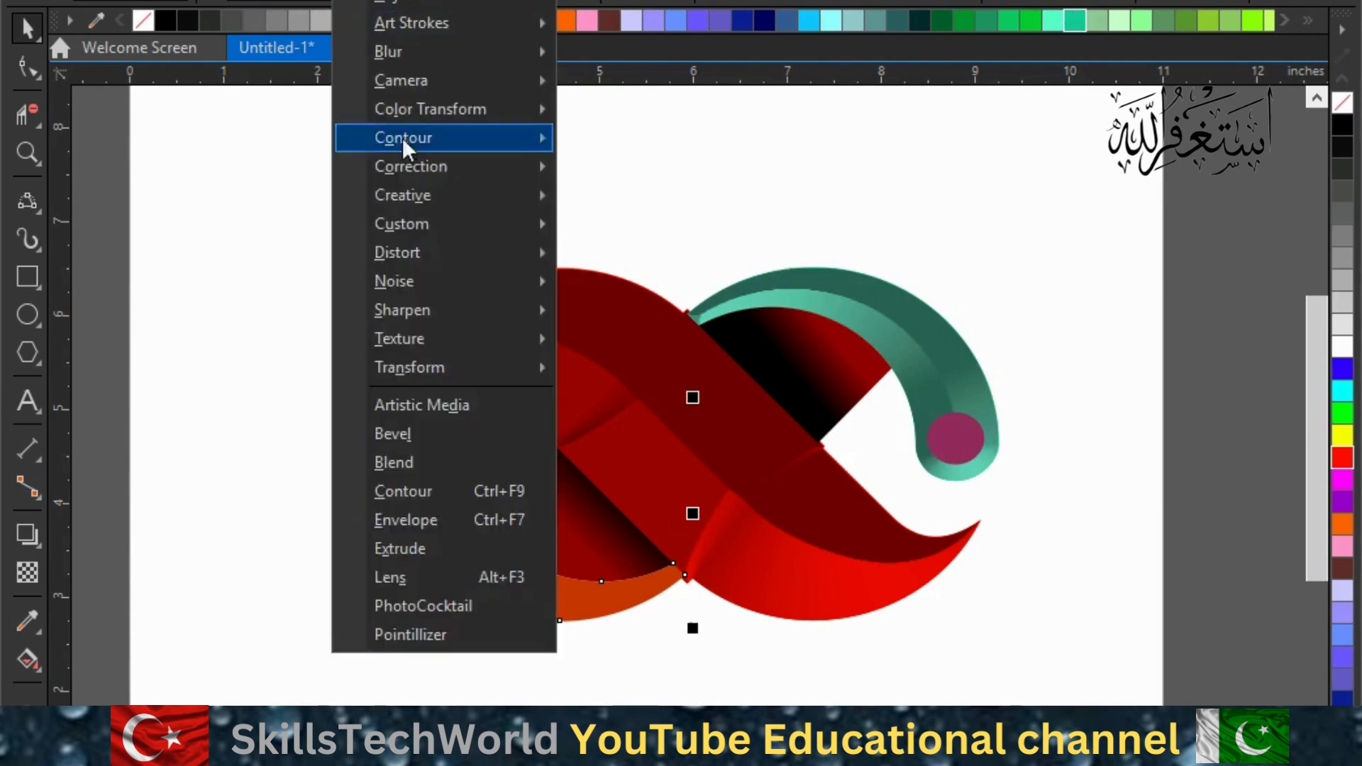
pyautogui.click(430, 445)
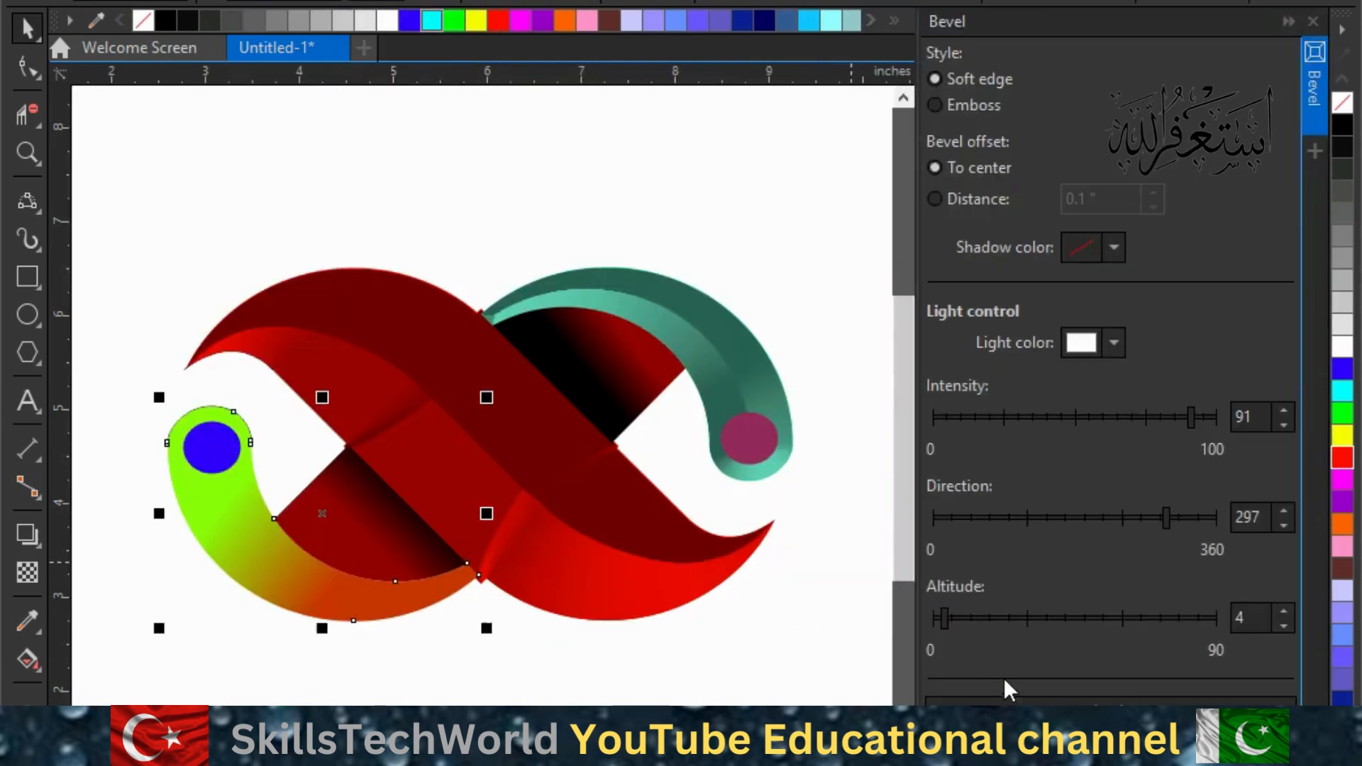
pyautogui.click(1007, 698)
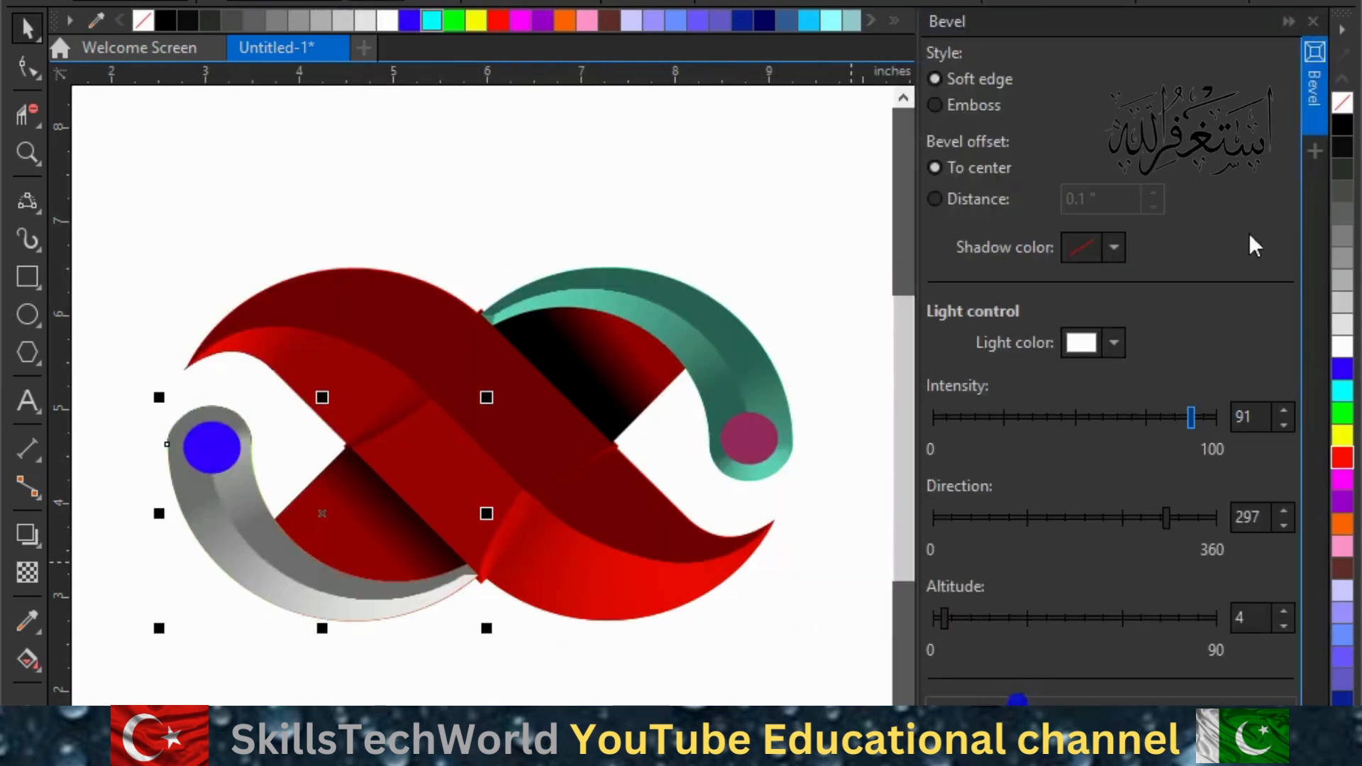
pyautogui.click(1312, 21)
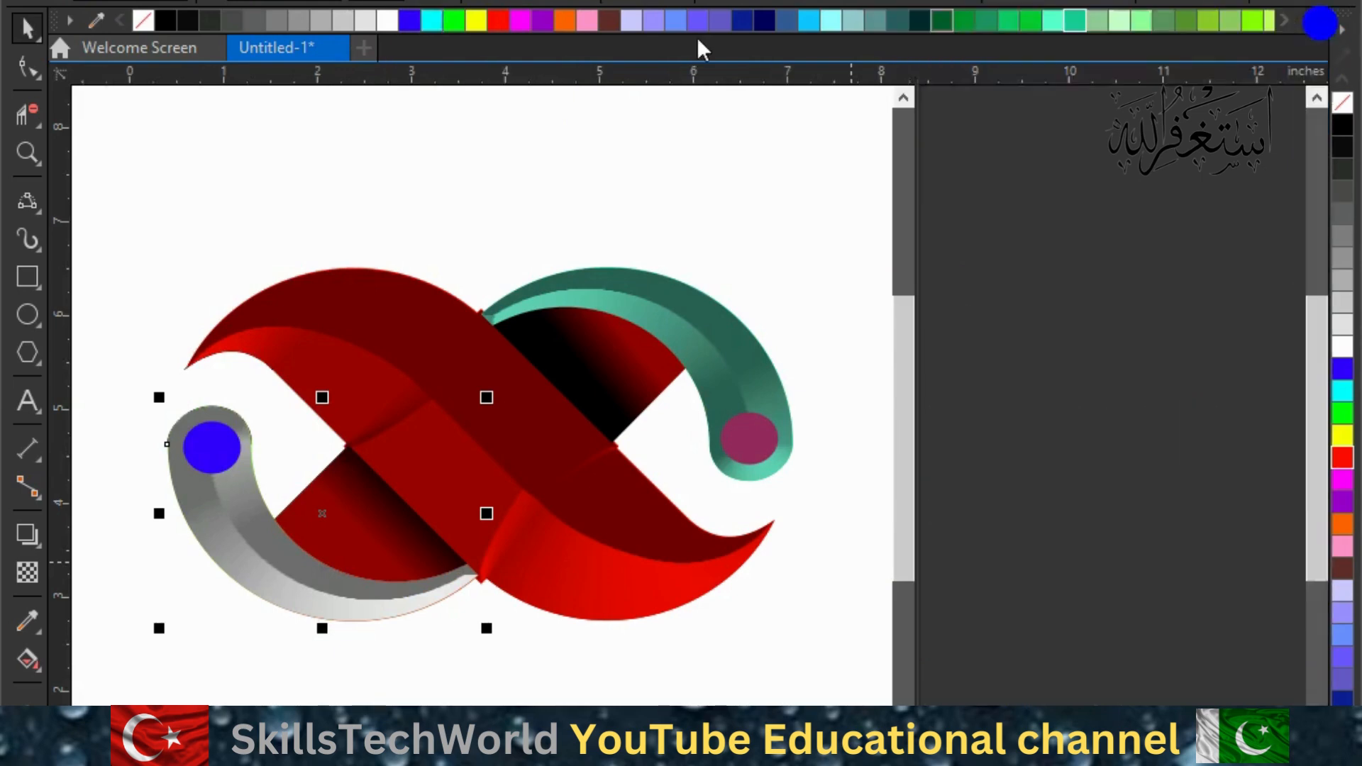
pyautogui.click(547, 14)
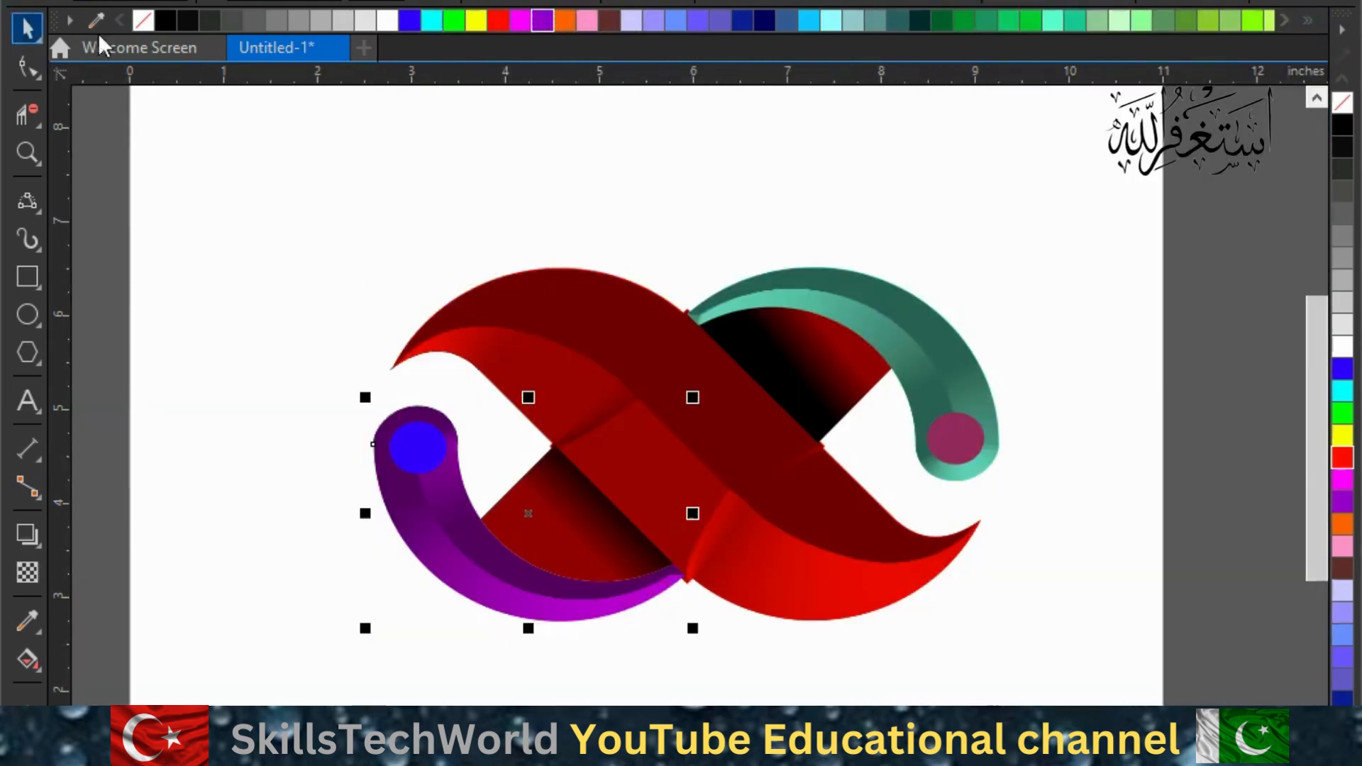
pyautogui.click(245, 162)
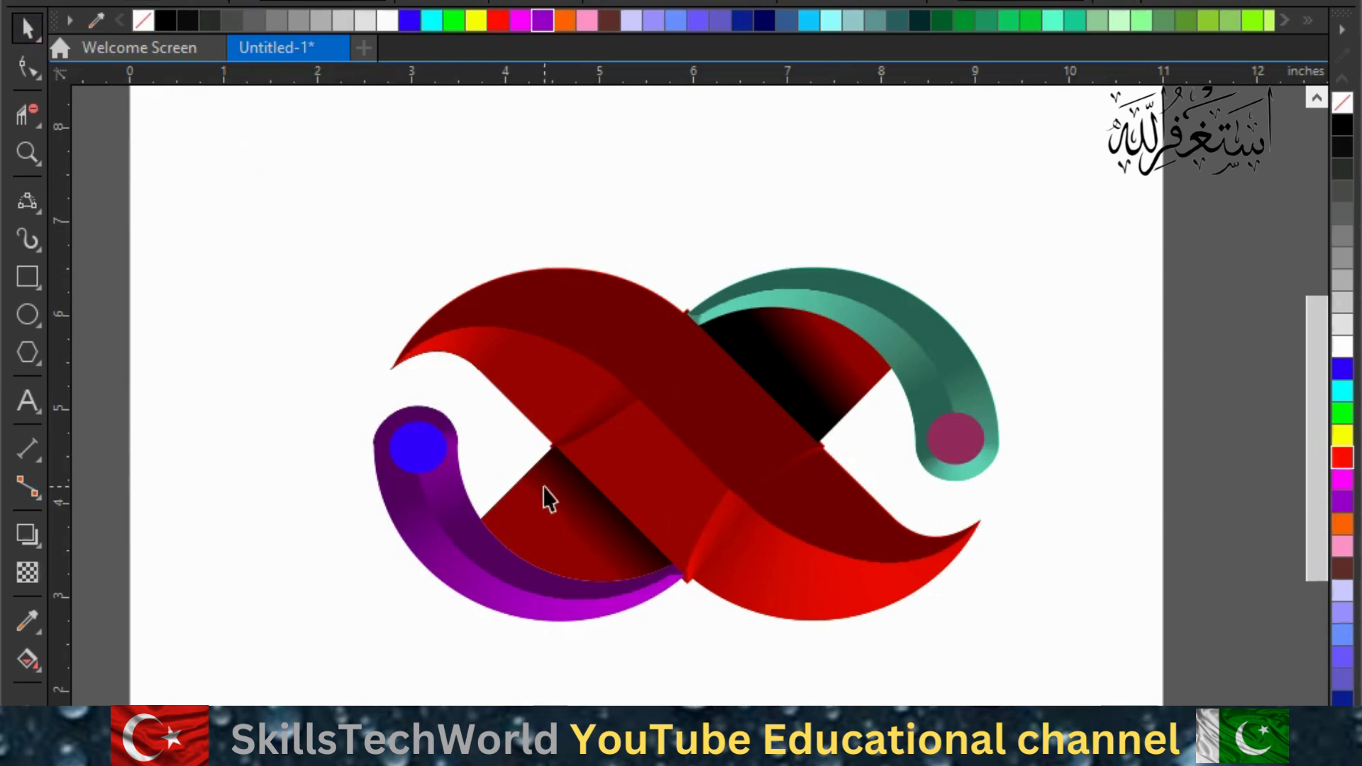